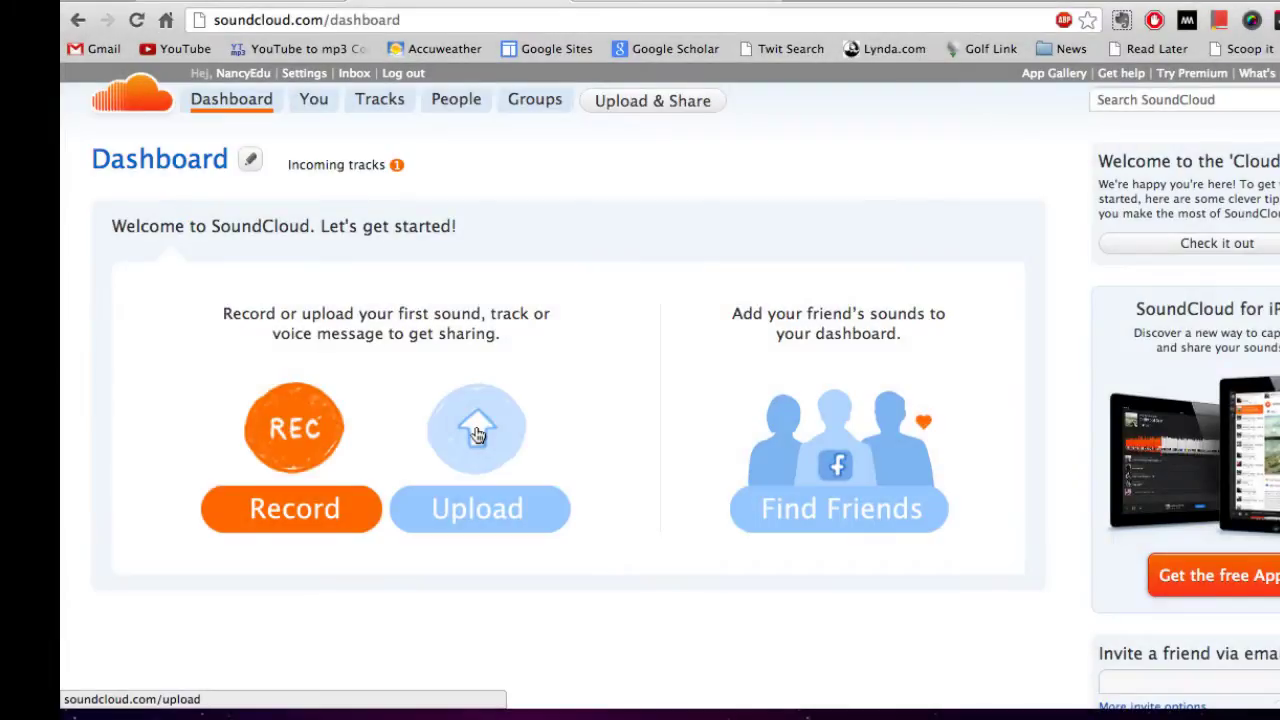
- Upload 2740 video welcome.mp3 from the Desktop to SoundCloud
click(478, 433)
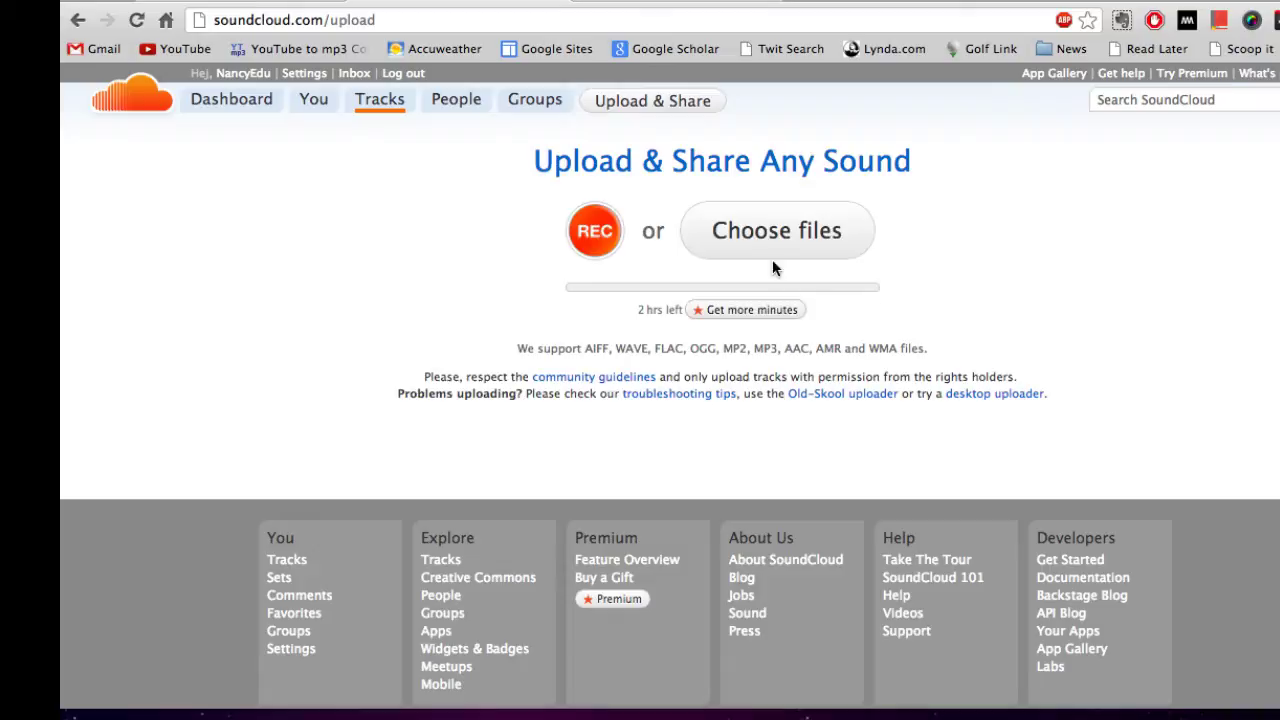
click(774, 238)
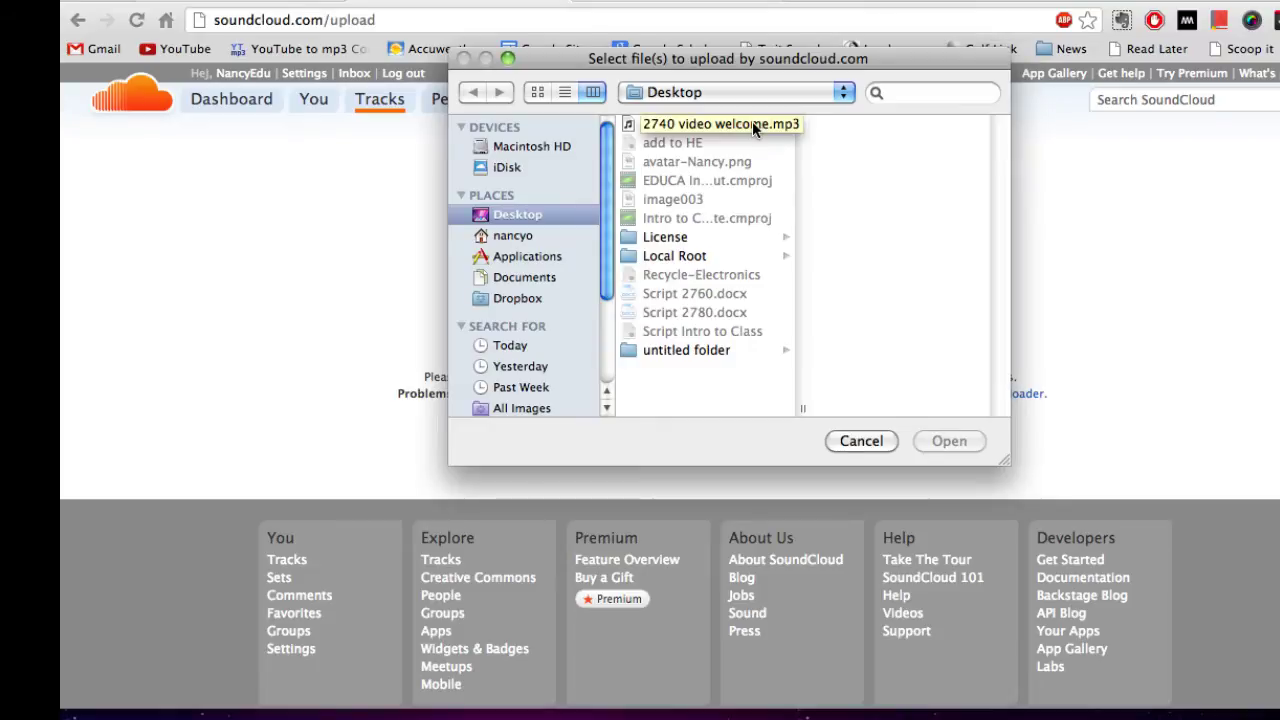
click(752, 121)
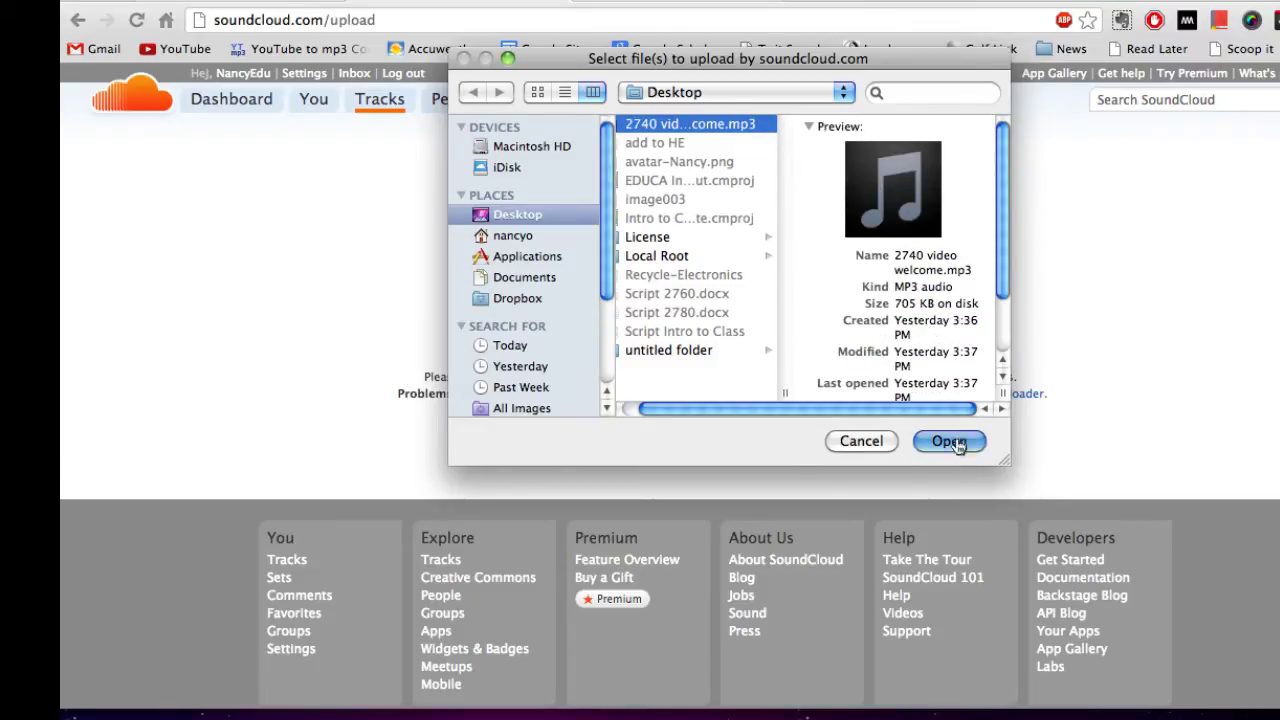
click(949, 441)
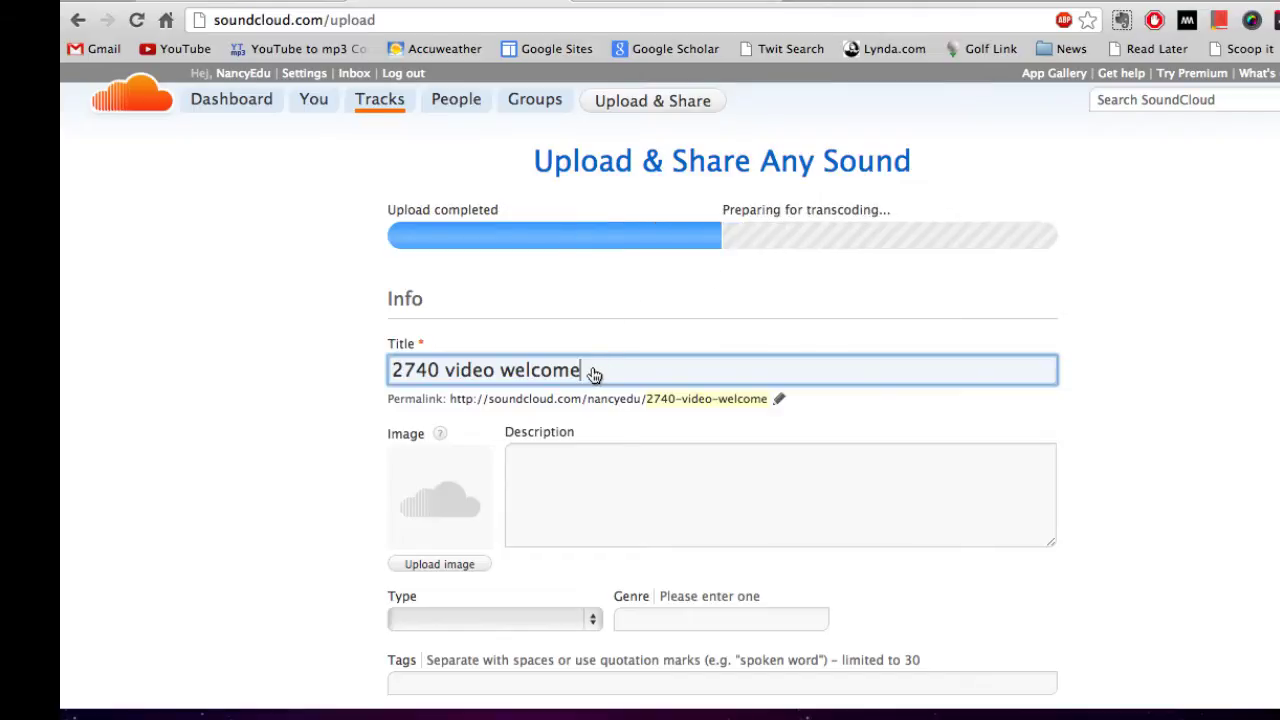
- Replace the prefilled track title with 'Podcast 1'
key(BackSpace)
key(BackSpace)
key(BackSpace)
key(BackSpace)
key(BackSpace)
key(BackSpace)
key(BackSpace)
key(BackSpace)
key(BackSpace)
key(BackSpace)
key(BackSpace)
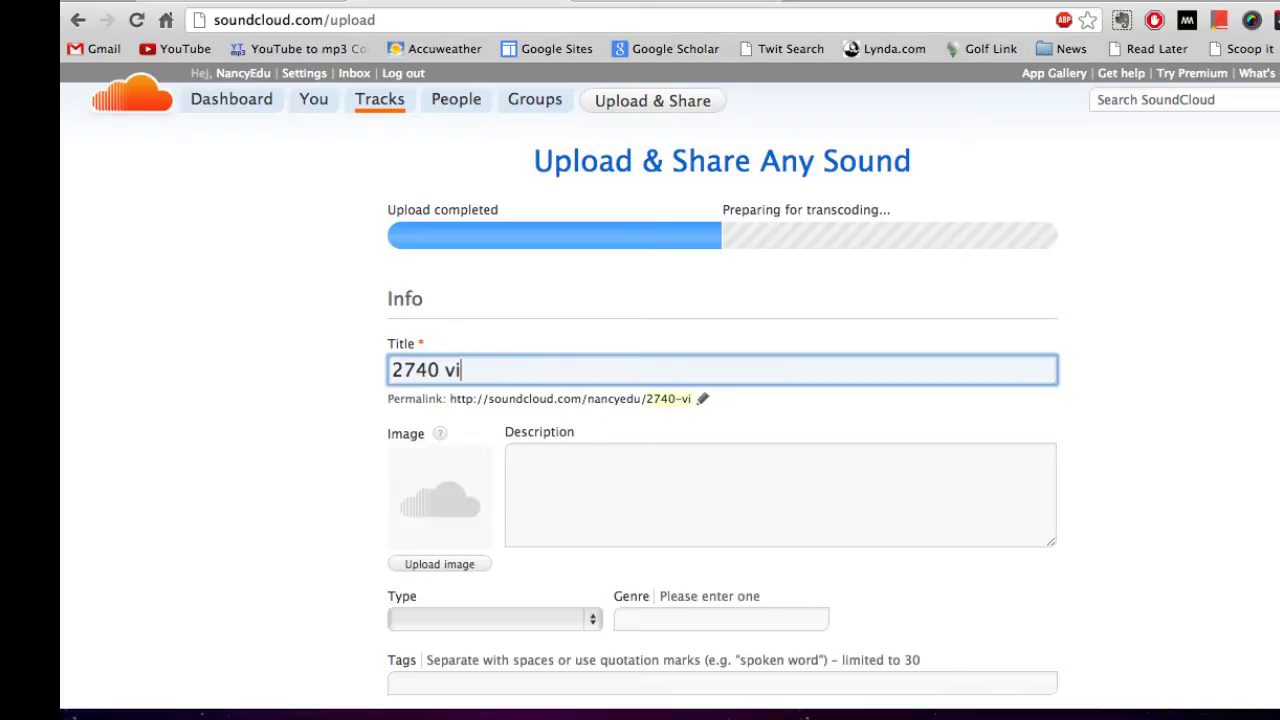
key(BackSpace)
key(BackSpace)
key(BackSpace)
key(BackSpace)
key(BackSpace)
key(BackSpace)
key(BackSpace)
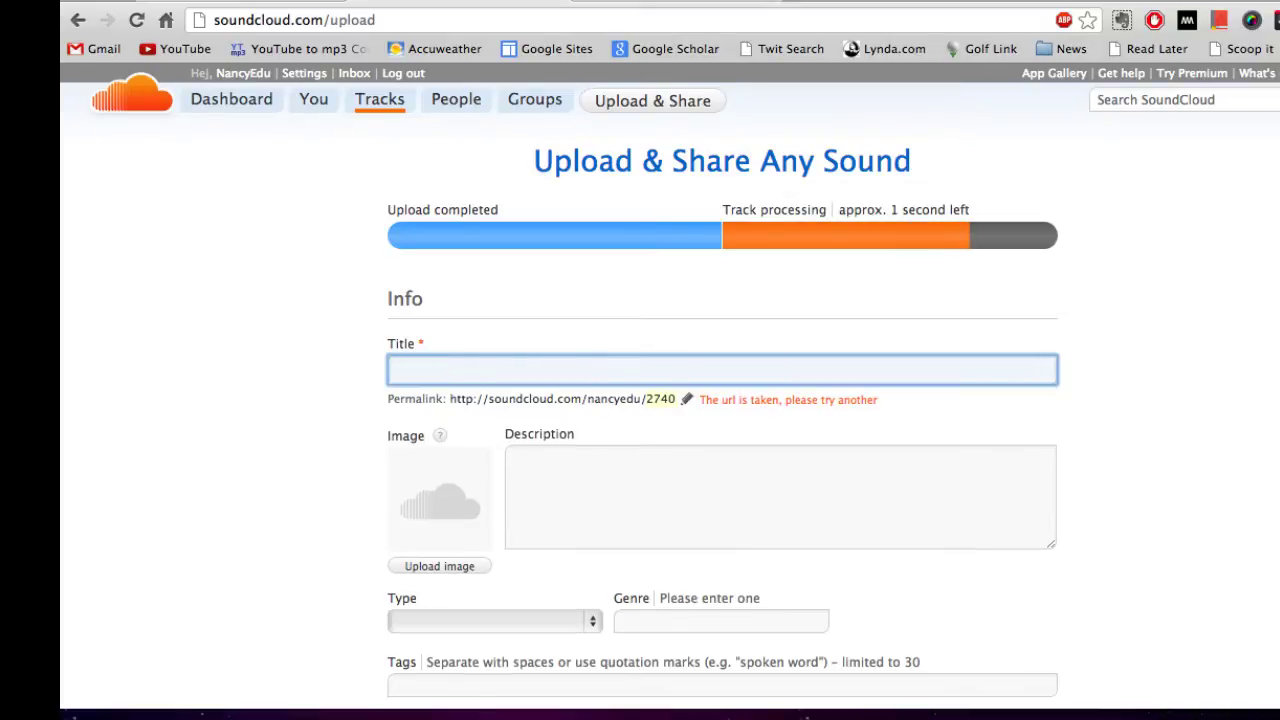
text(Podca)
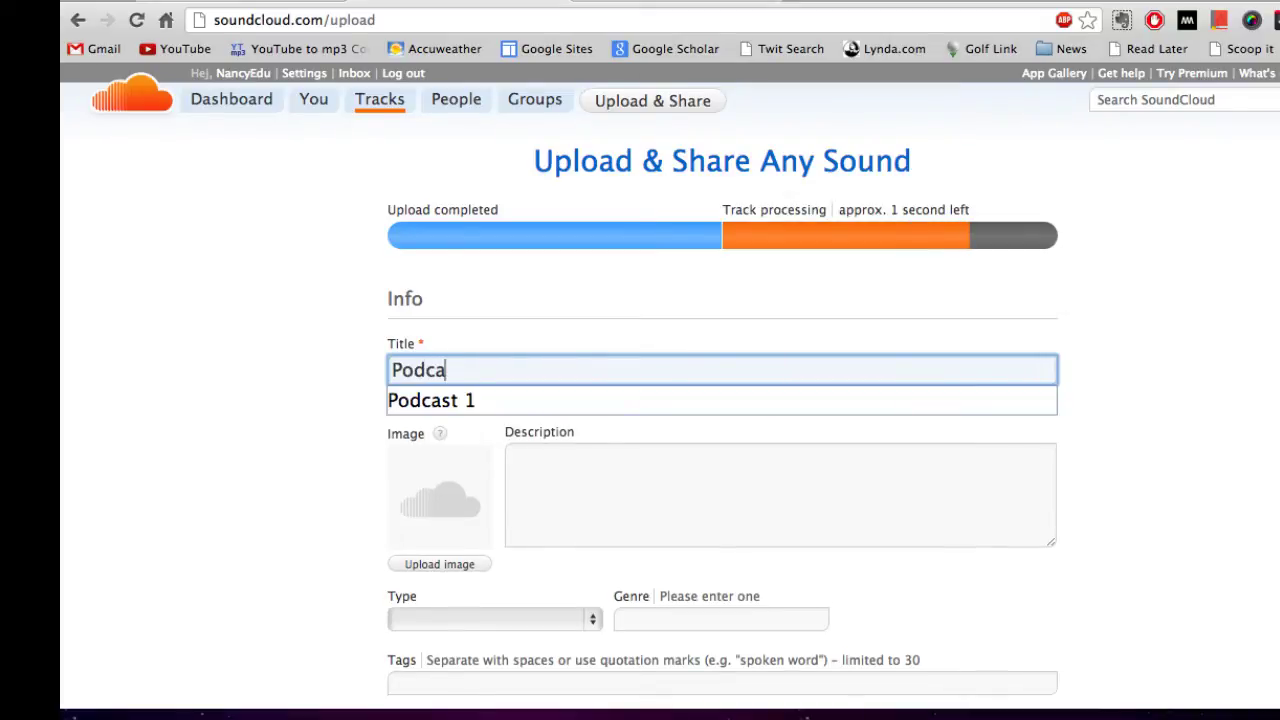
text(st 1)
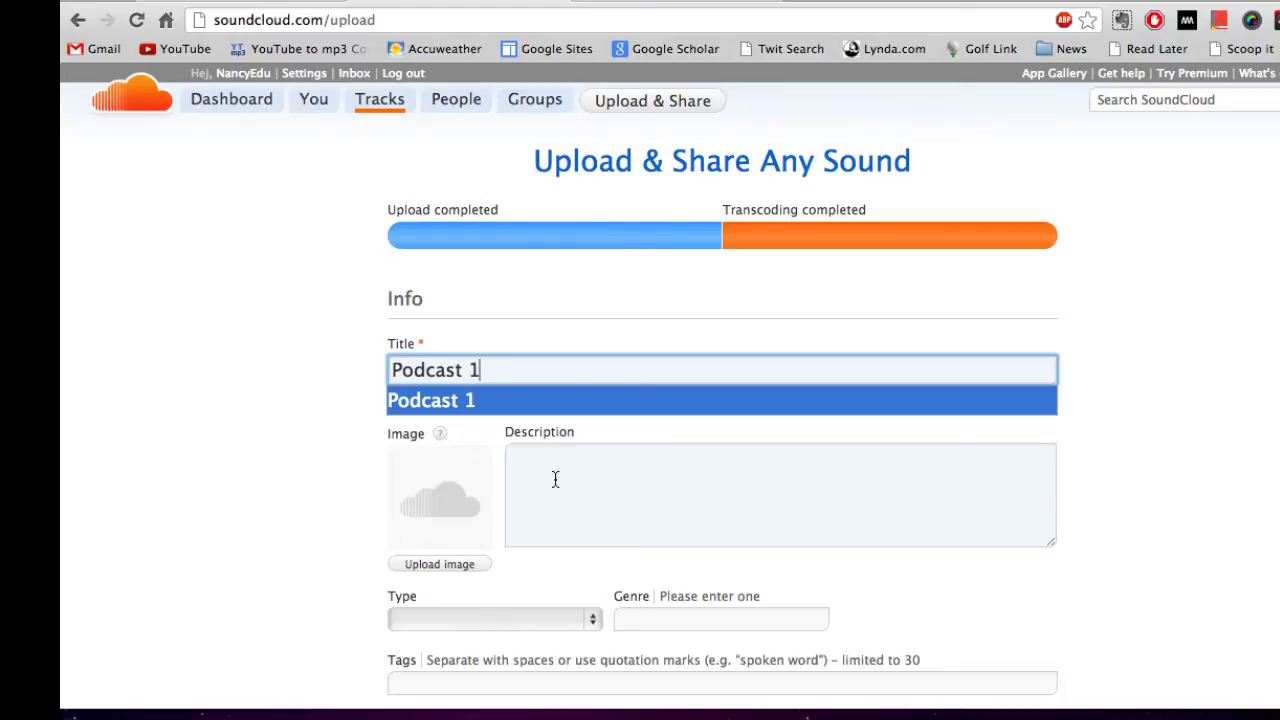
- Set the cartoon avatar PNG as the track's image
click(462, 565)
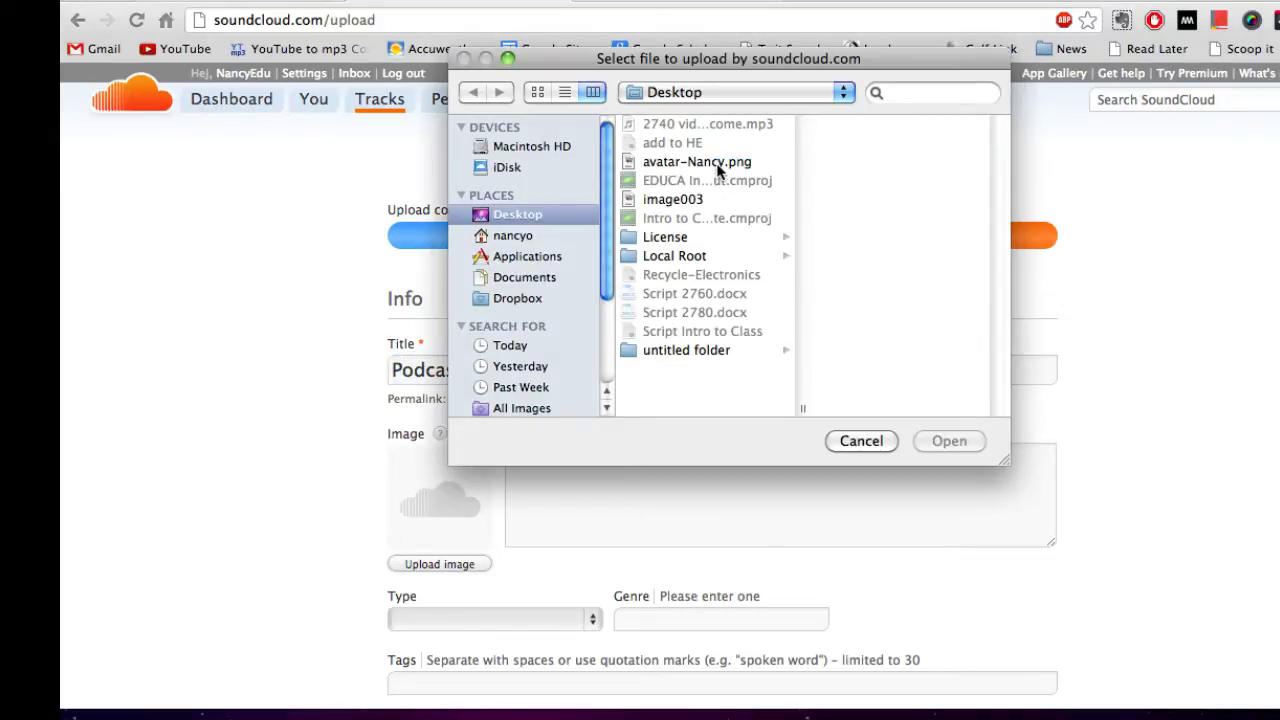
click(716, 163)
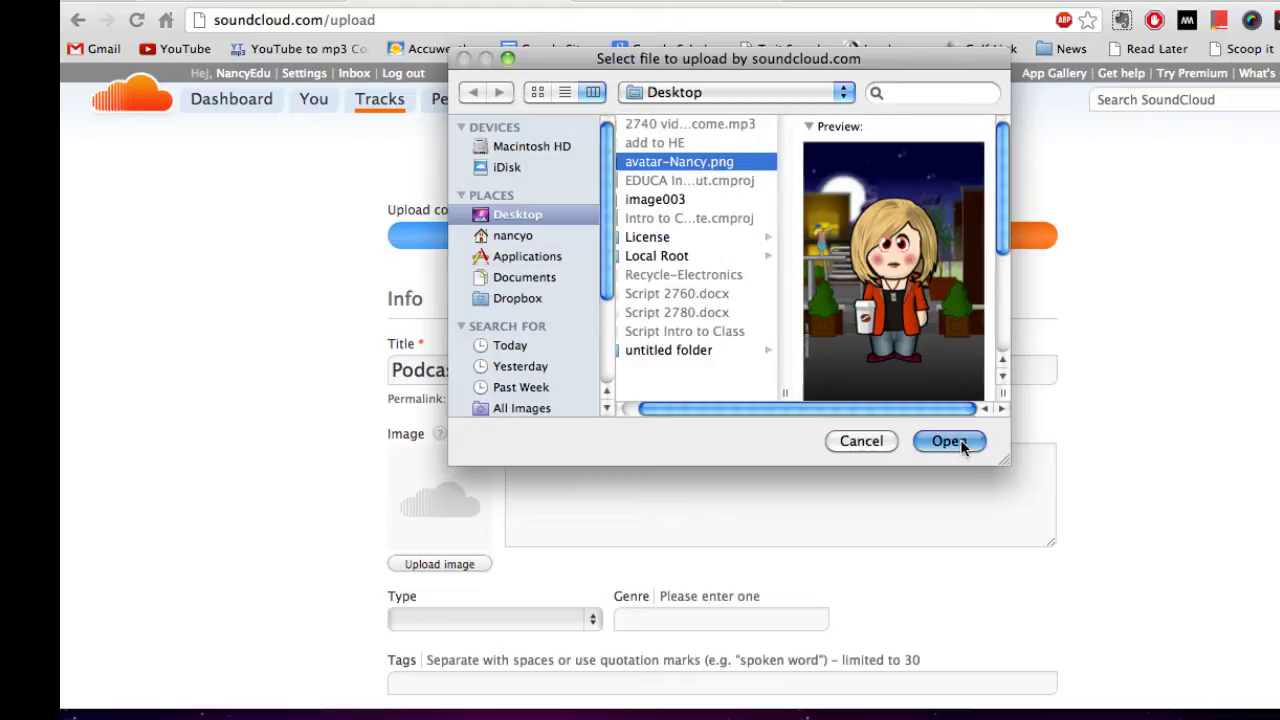
click(964, 447)
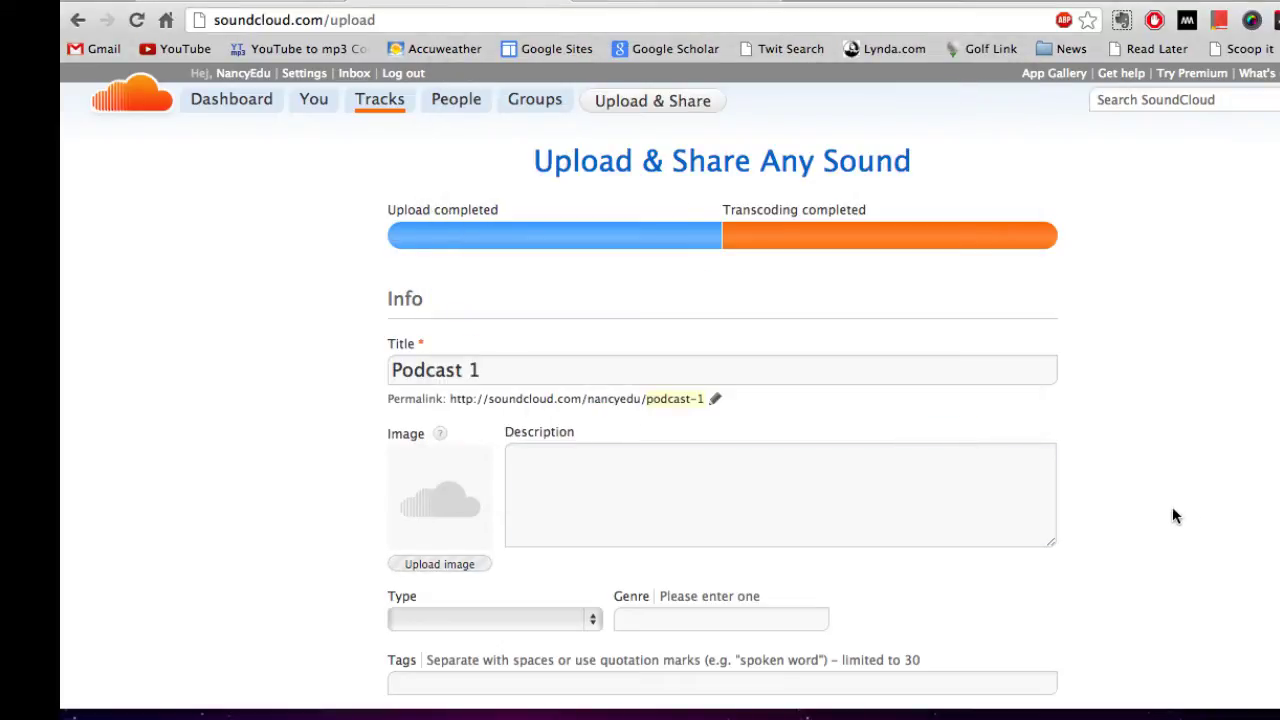
- Set the track type to Podcast and save the track
scroll(1173, 508, down, 4)
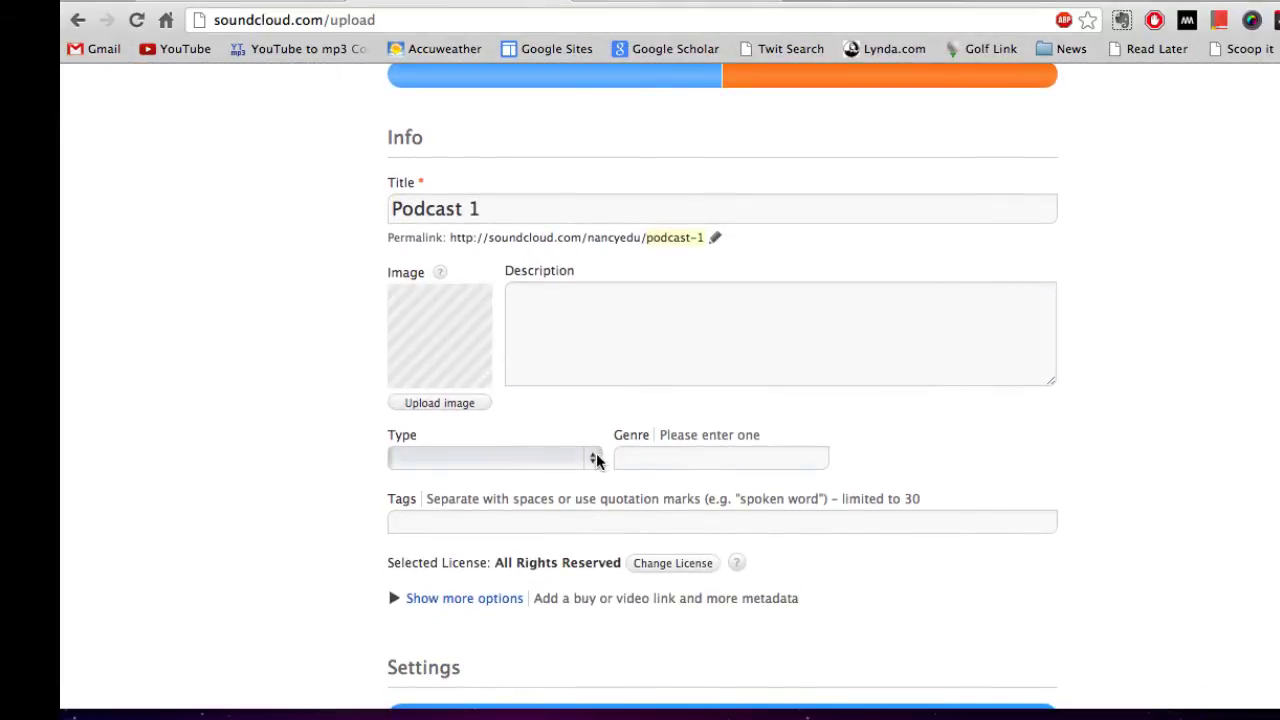
click(594, 459)
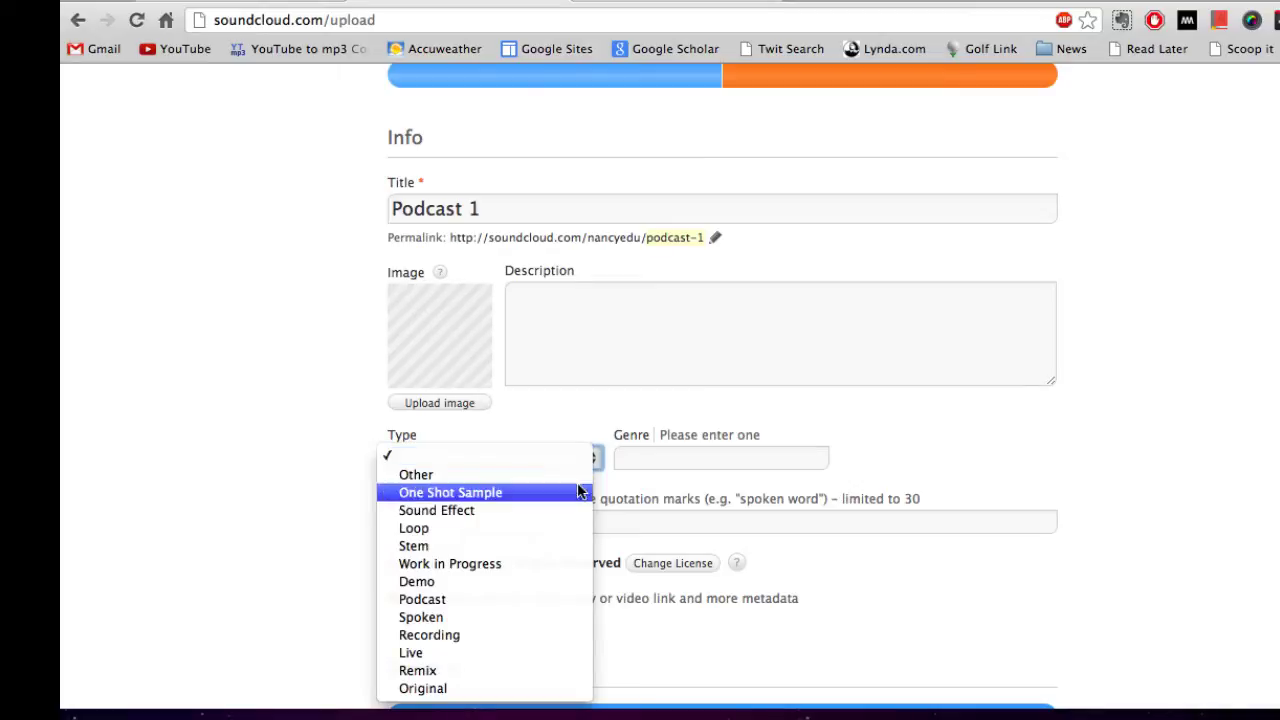
click(482, 599)
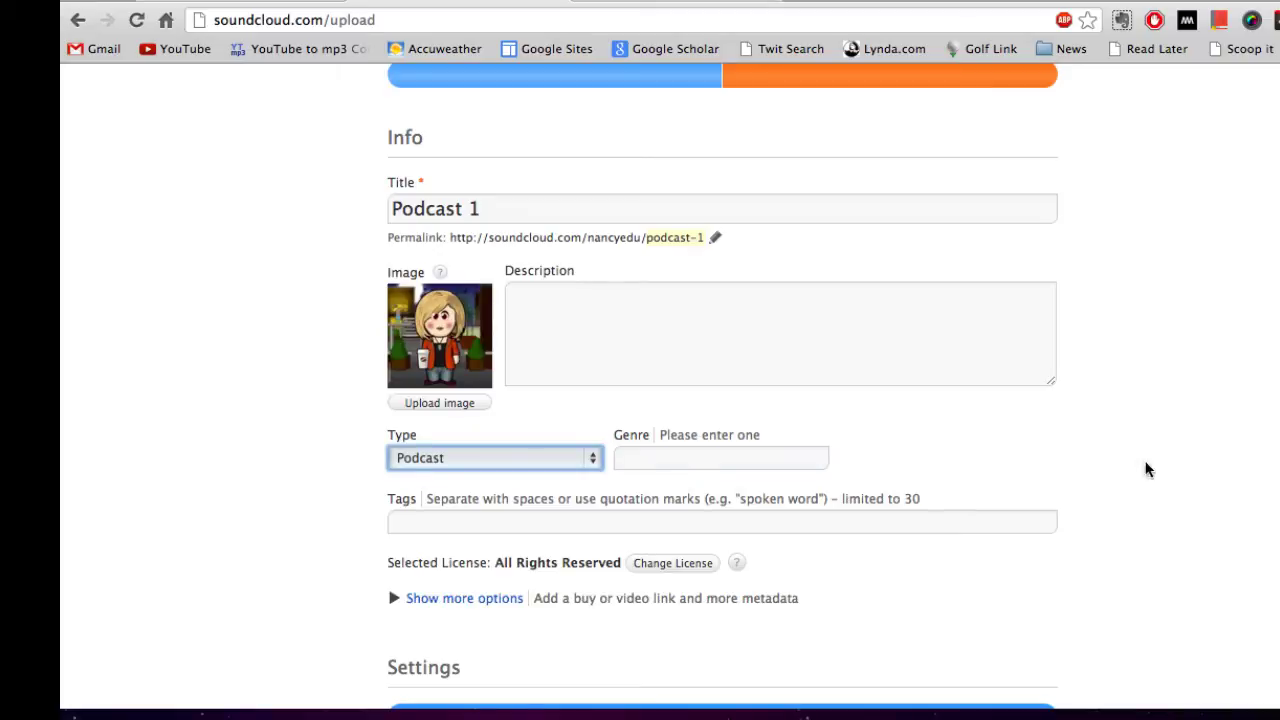
scroll(1188, 506, down, 3)
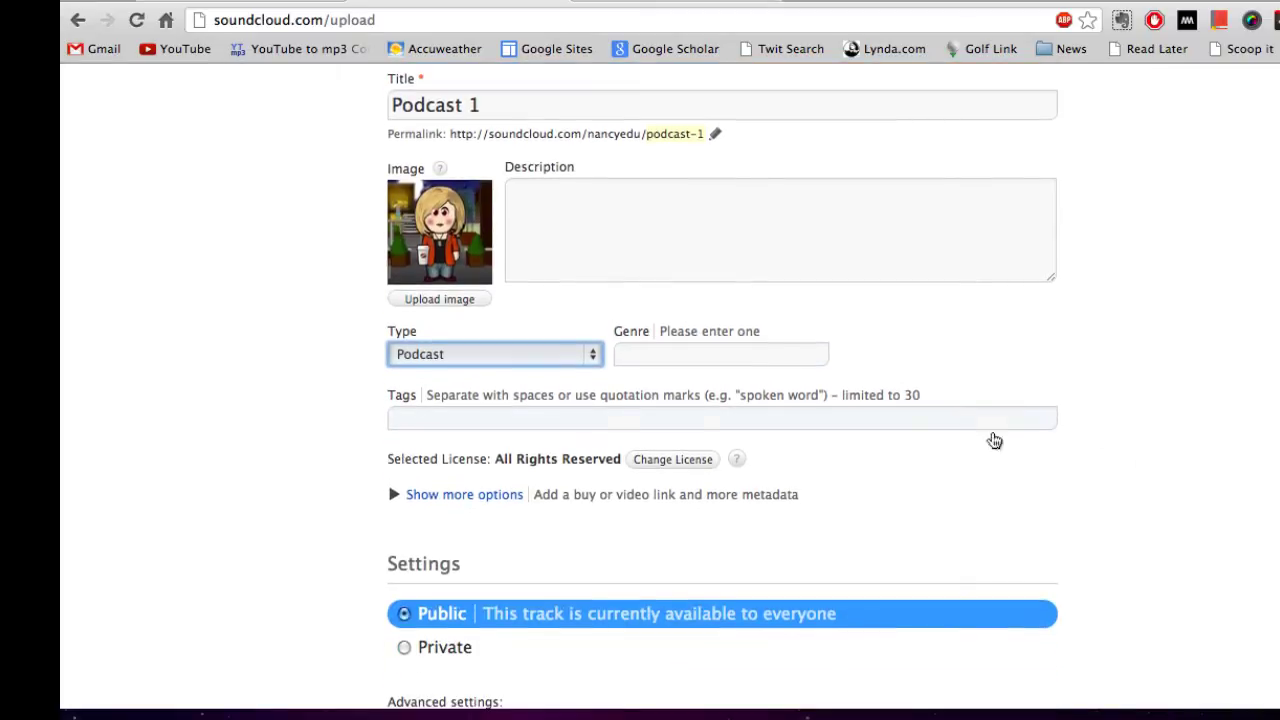
scroll(1182, 541, down, 3)
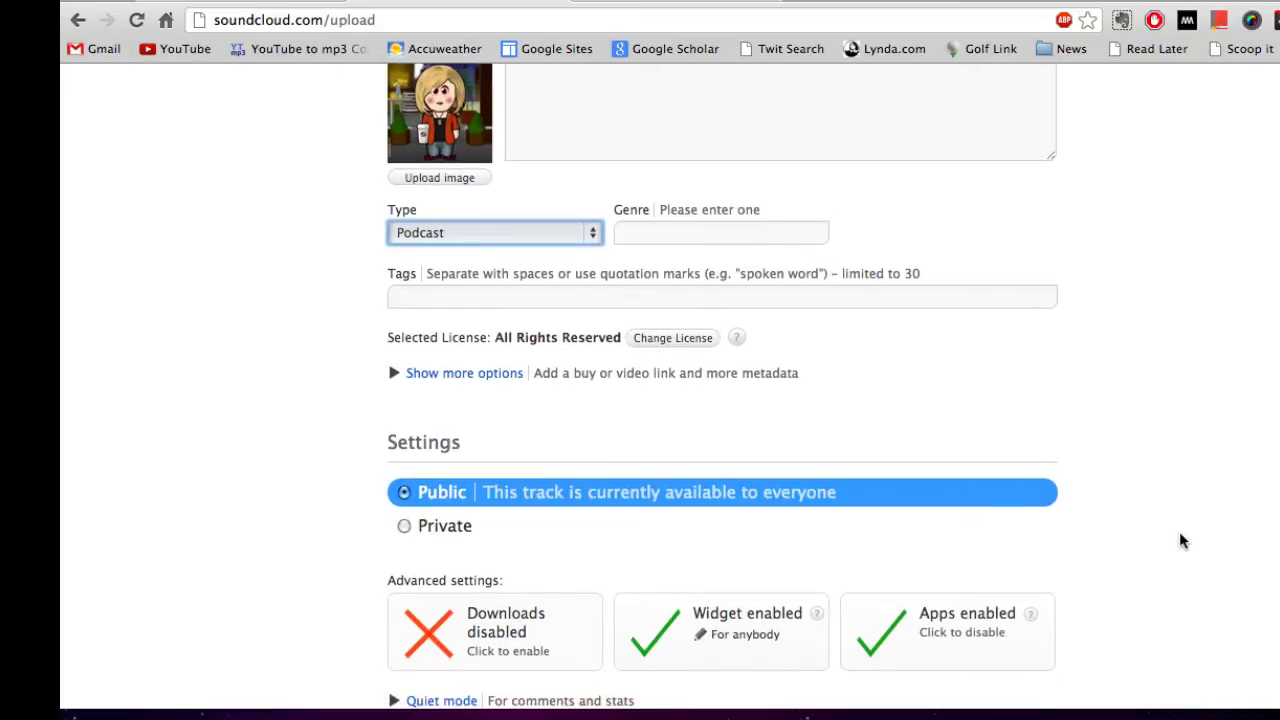
scroll(1180, 540, down, 3)
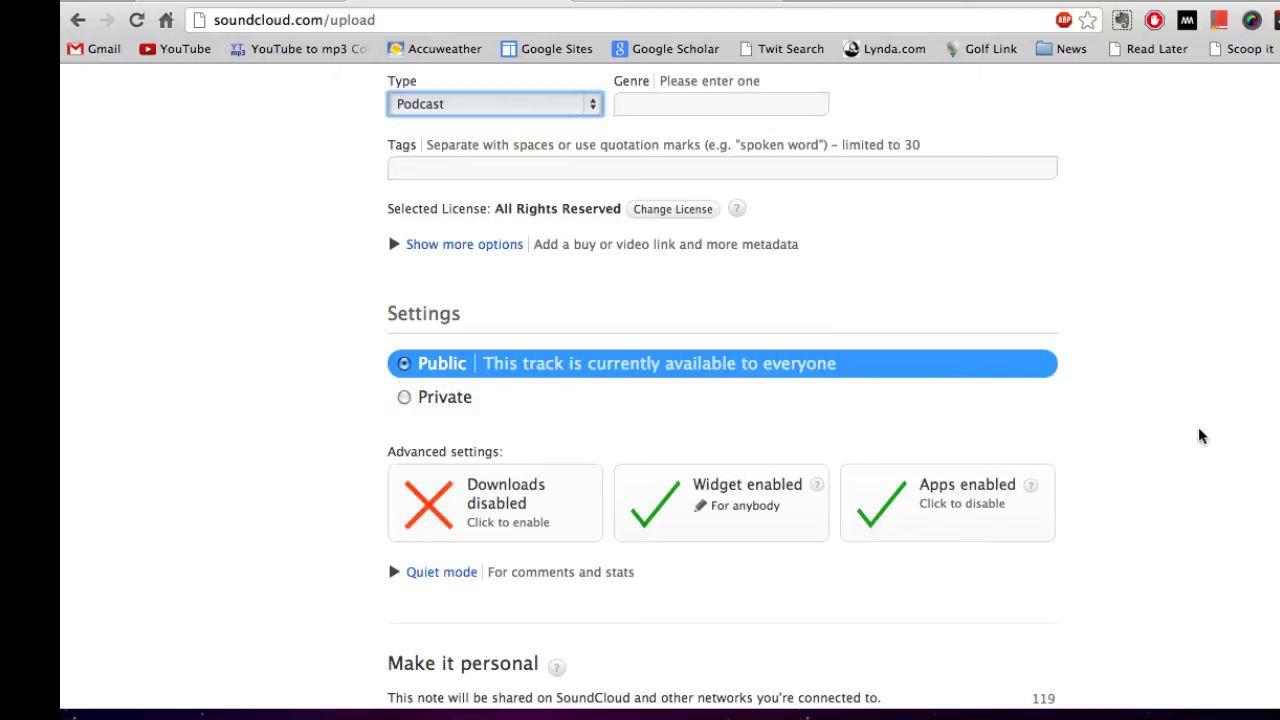
scroll(1200, 435, down, 1)
scroll(1200, 435, down, 3)
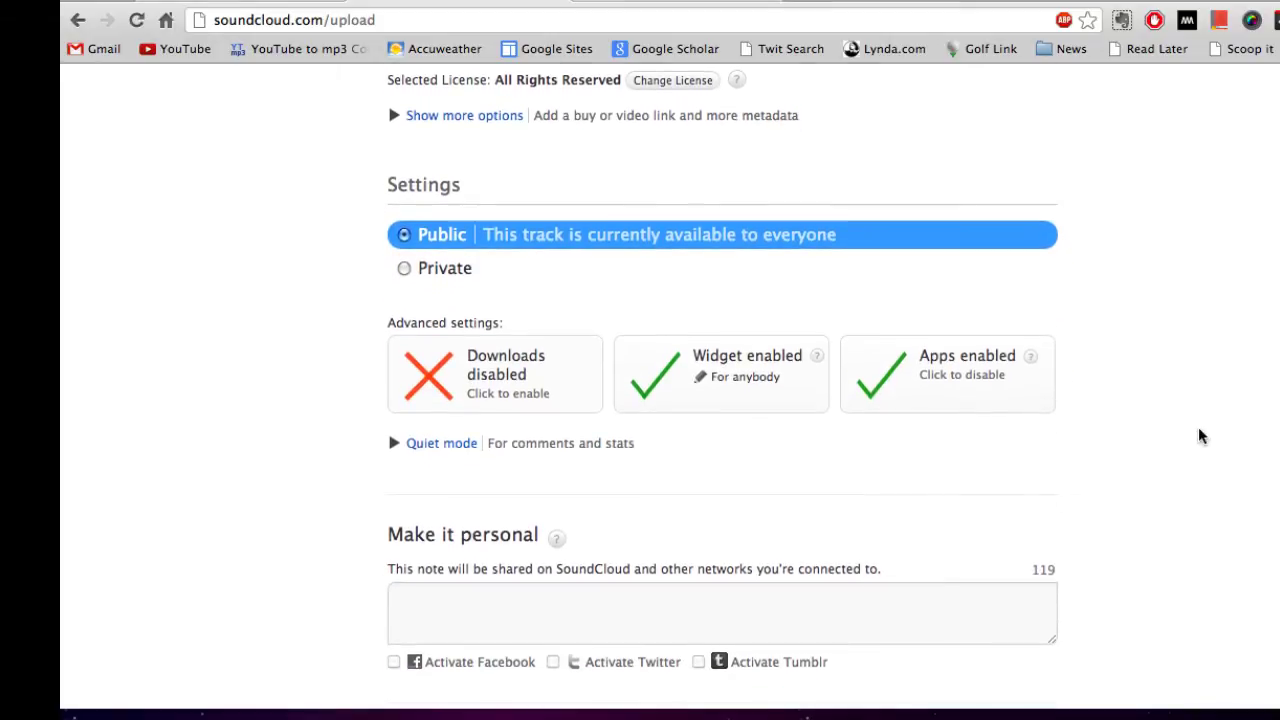
scroll(1200, 435, down, 3)
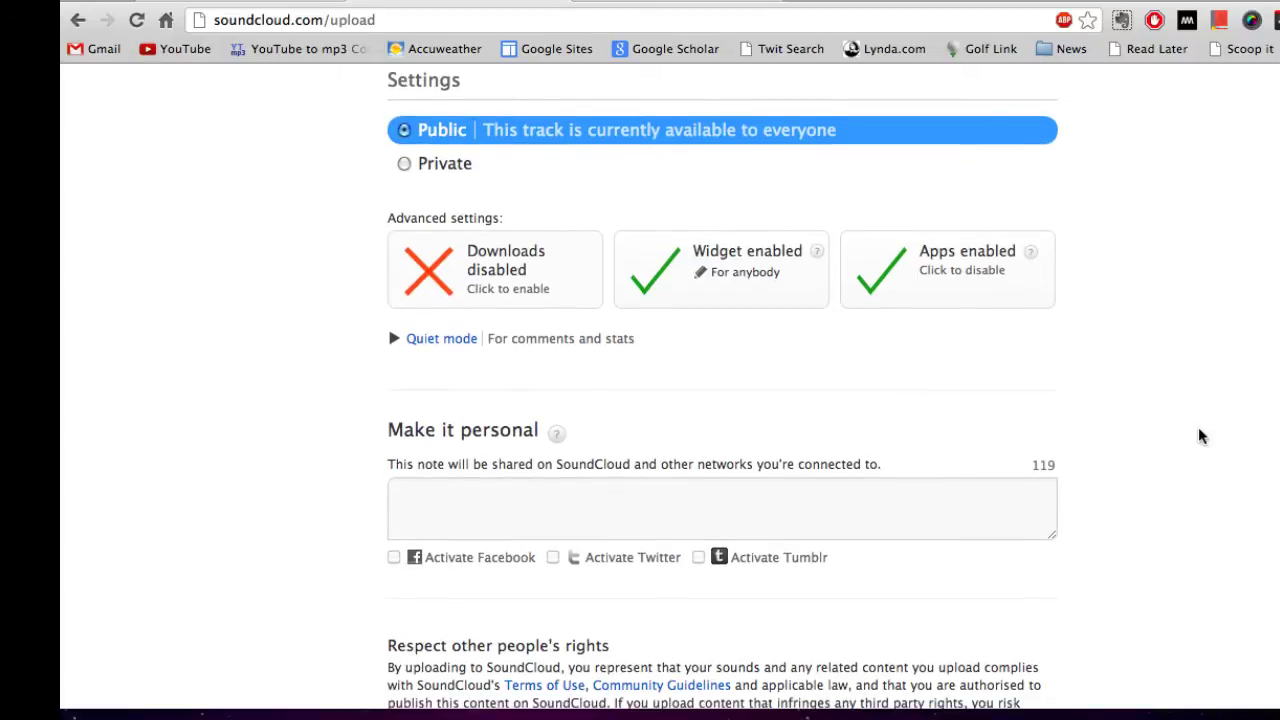
scroll(1200, 435, down, 2)
scroll(1200, 435, down, 5)
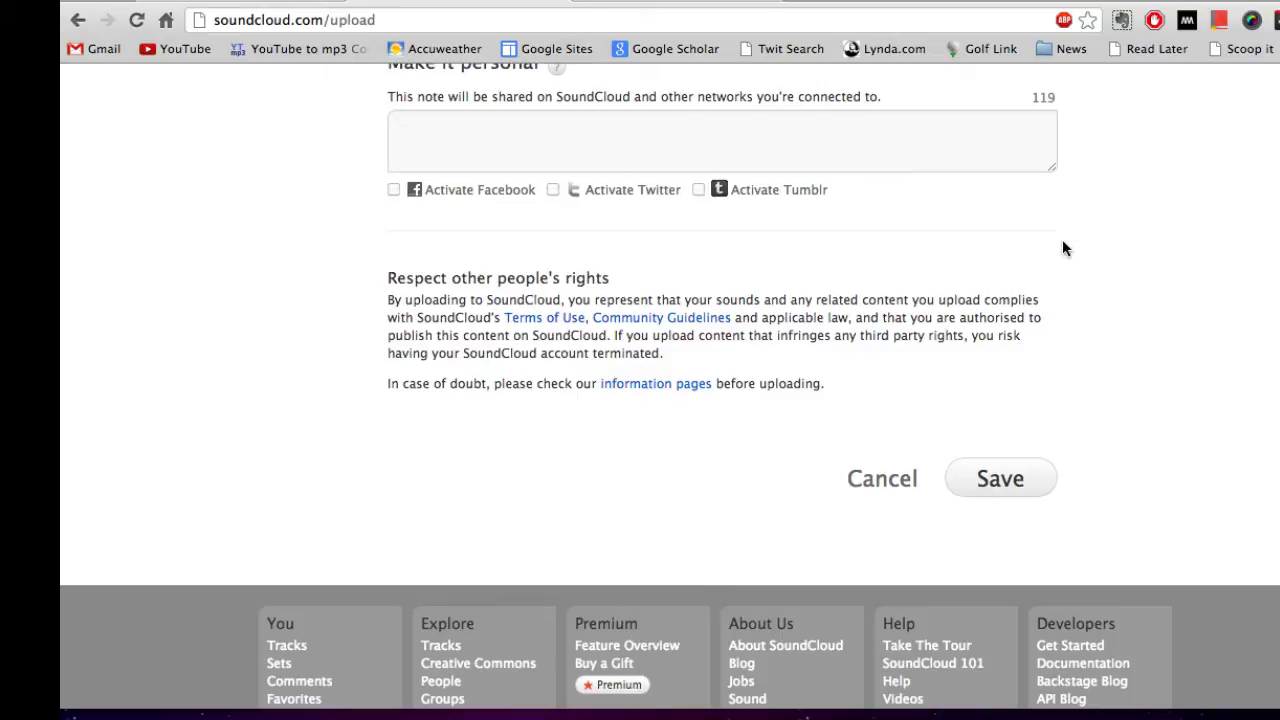
click(1003, 480)
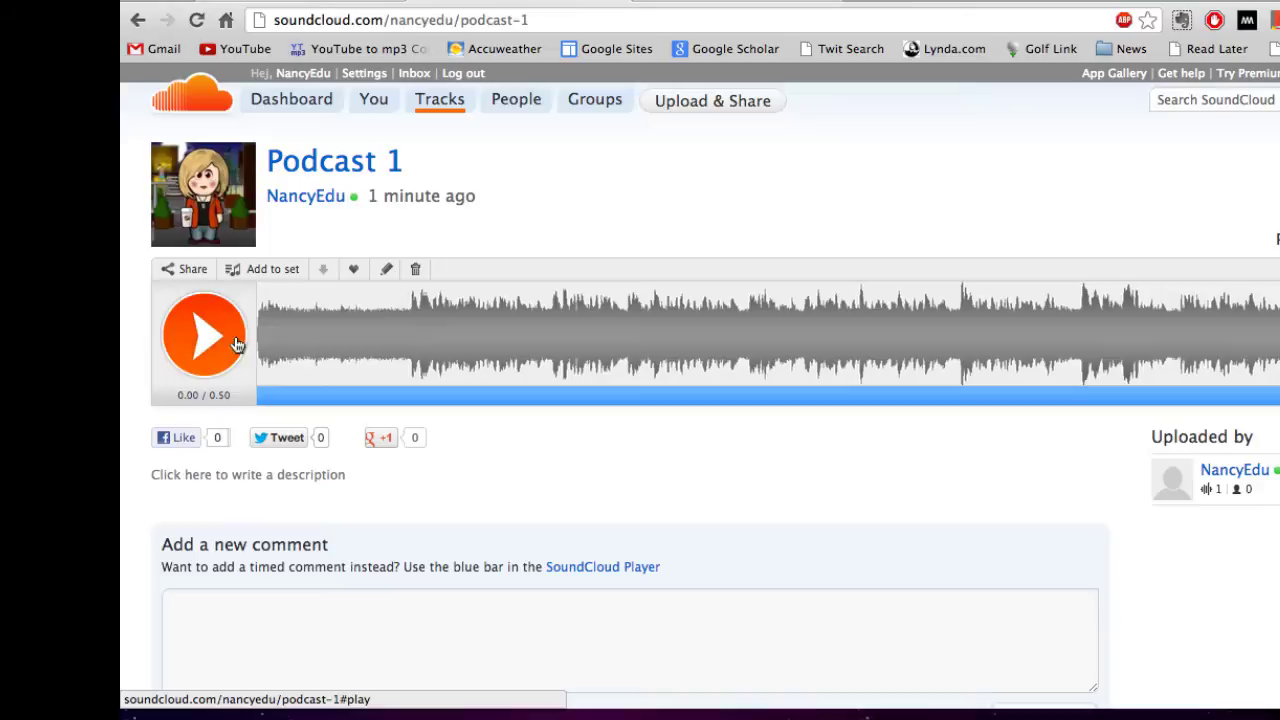
- Play Podcast 1, skip ahead to about 0:08, and pause it at 0:13
click(455, 348)
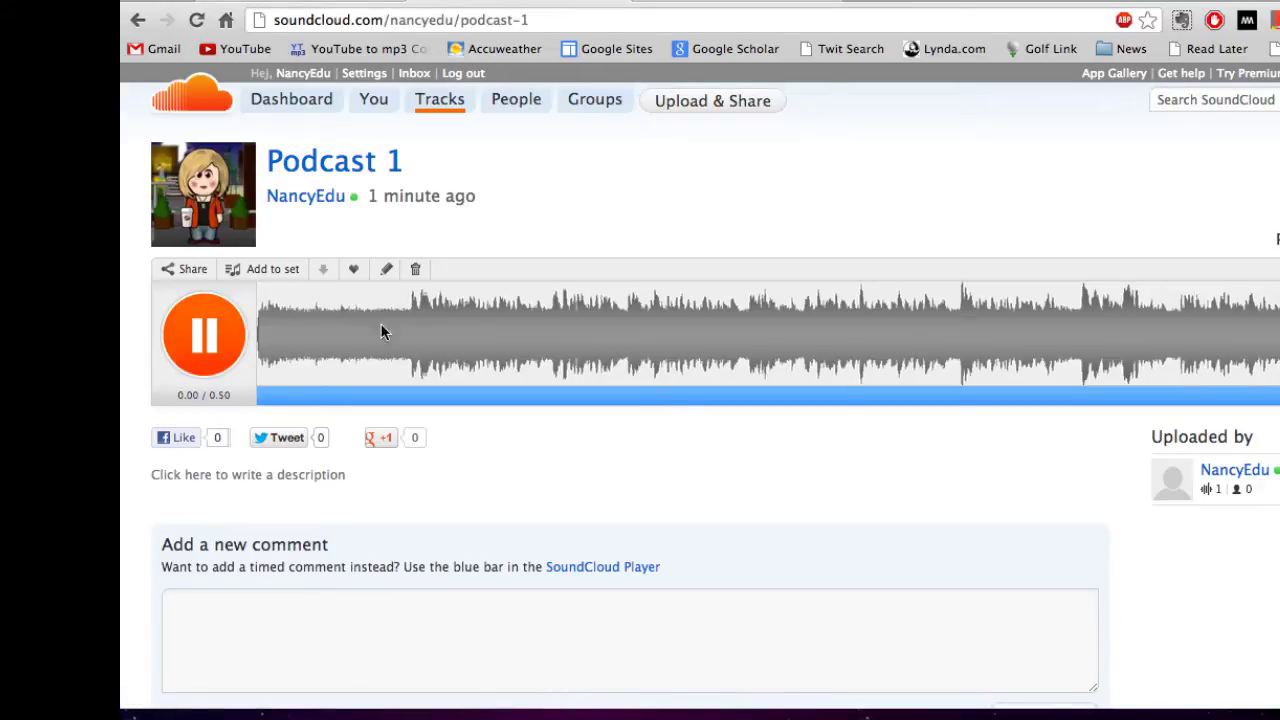
click(450, 343)
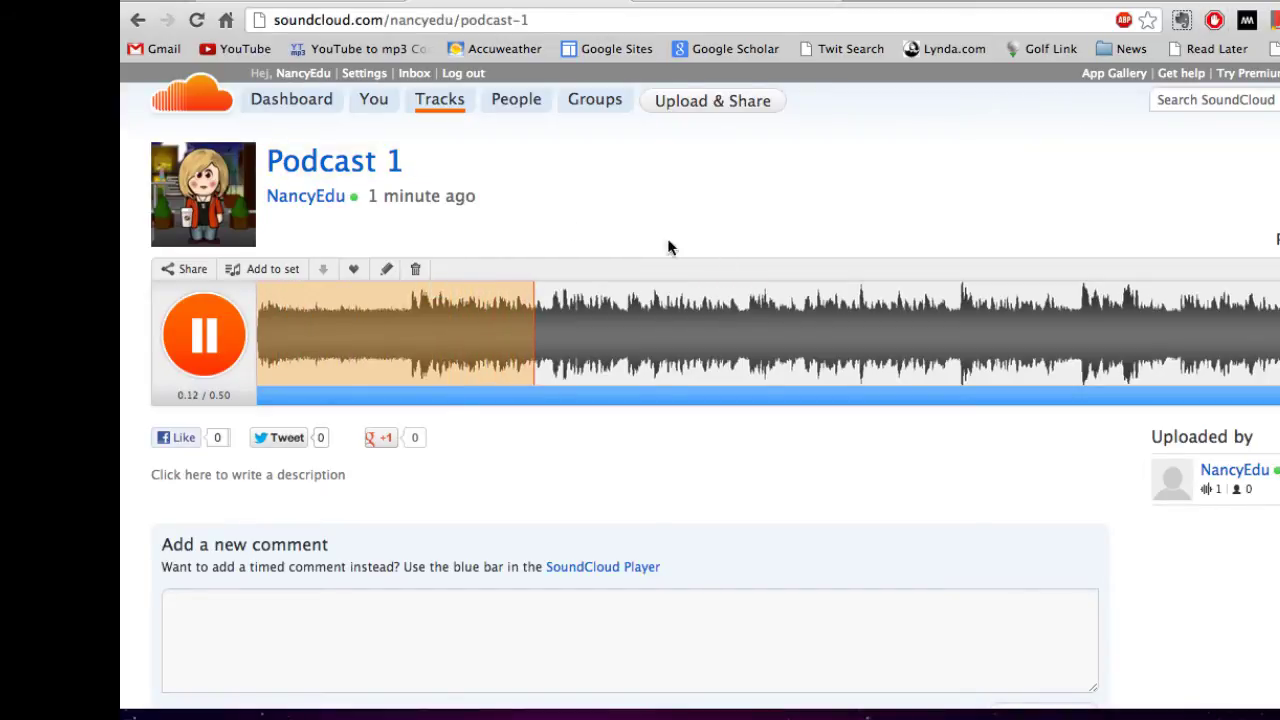
click(204, 334)
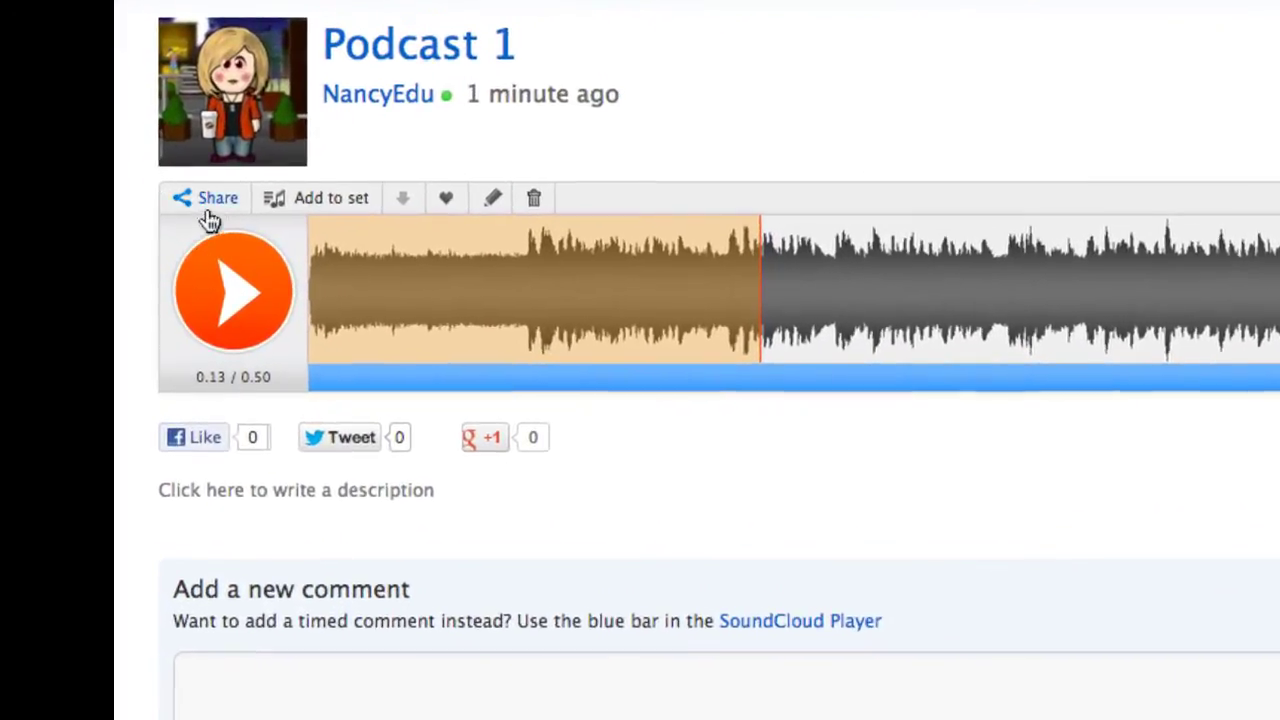
- Copy Podcast 1's embed code from the Share panel, then close the panel
click(203, 240)
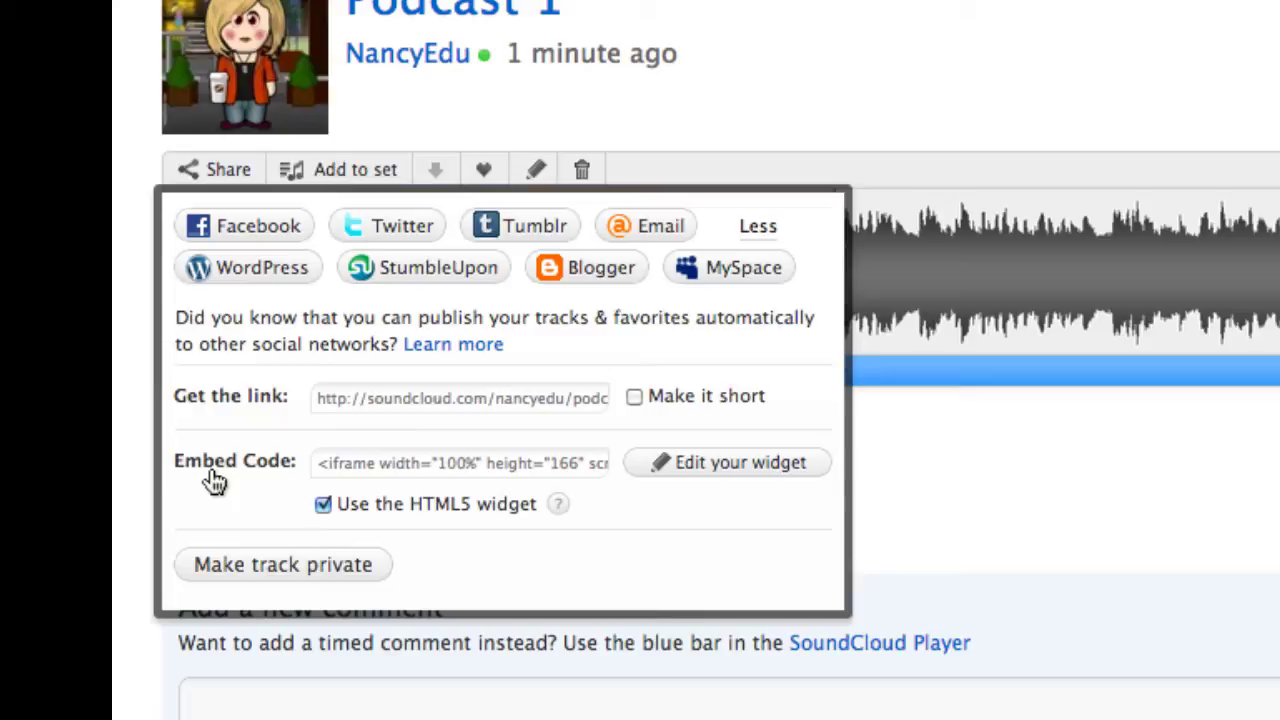
click(346, 466)
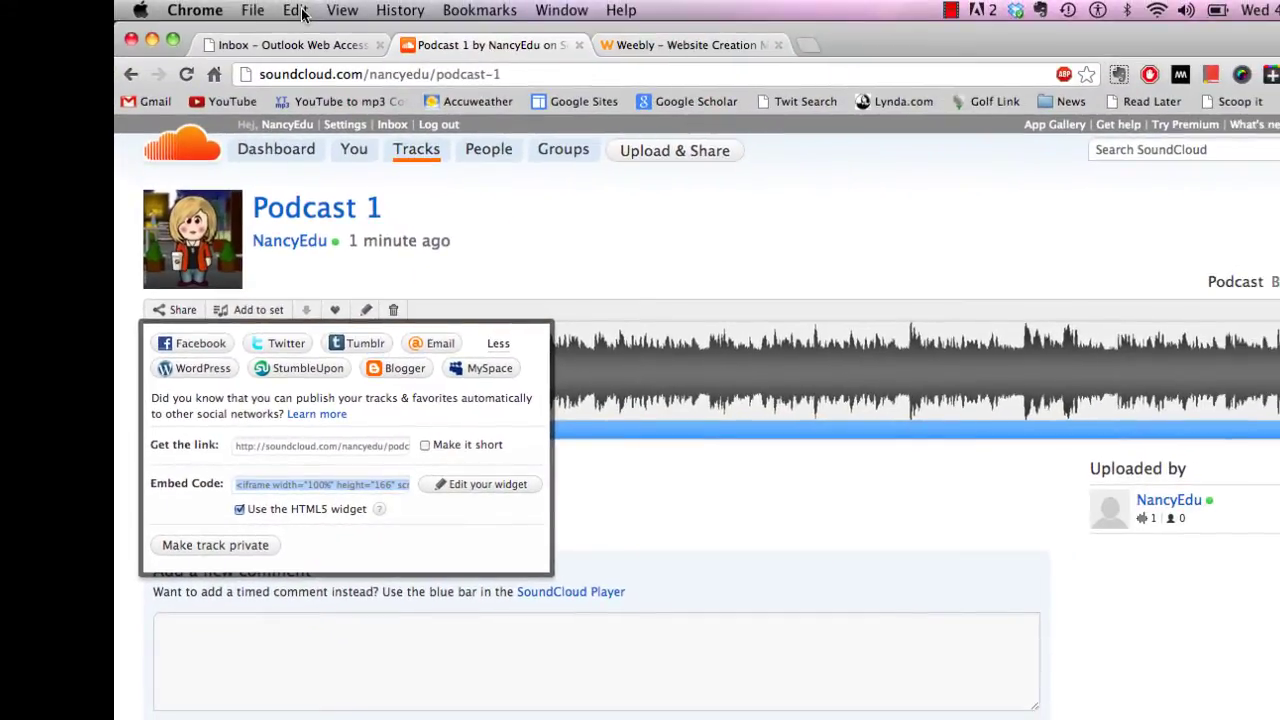
click(303, 12)
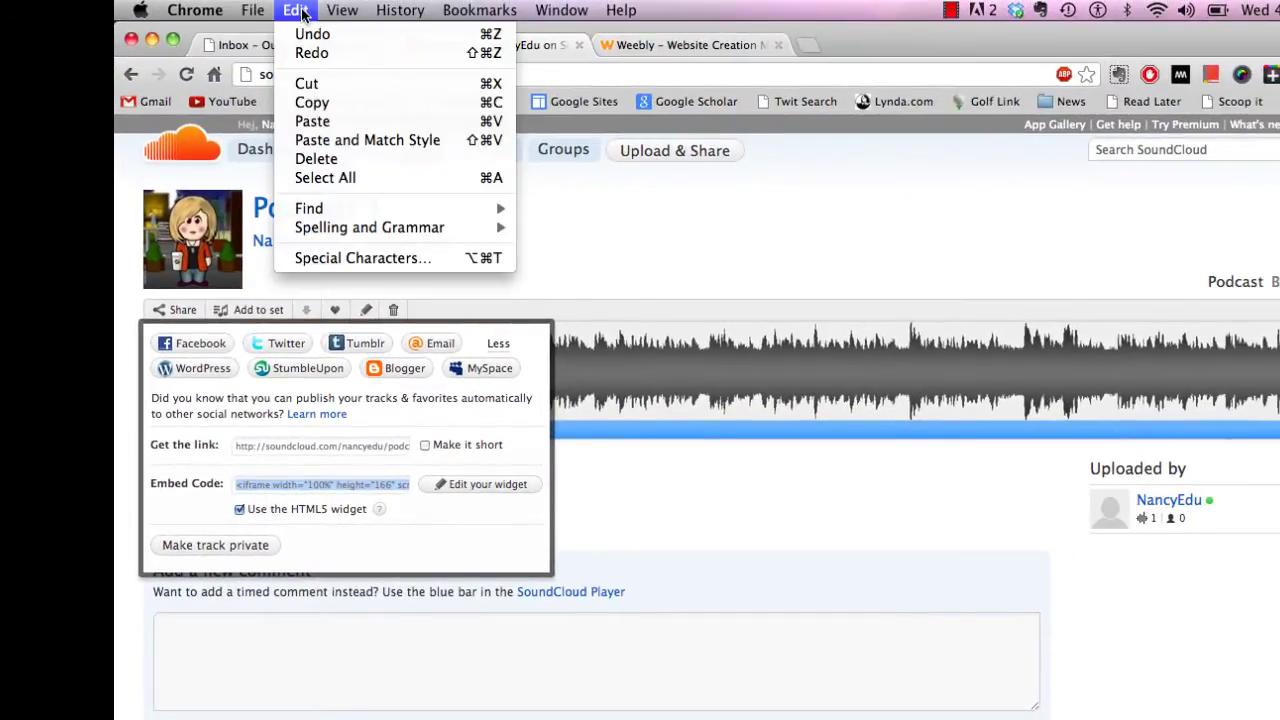
click(307, 101)
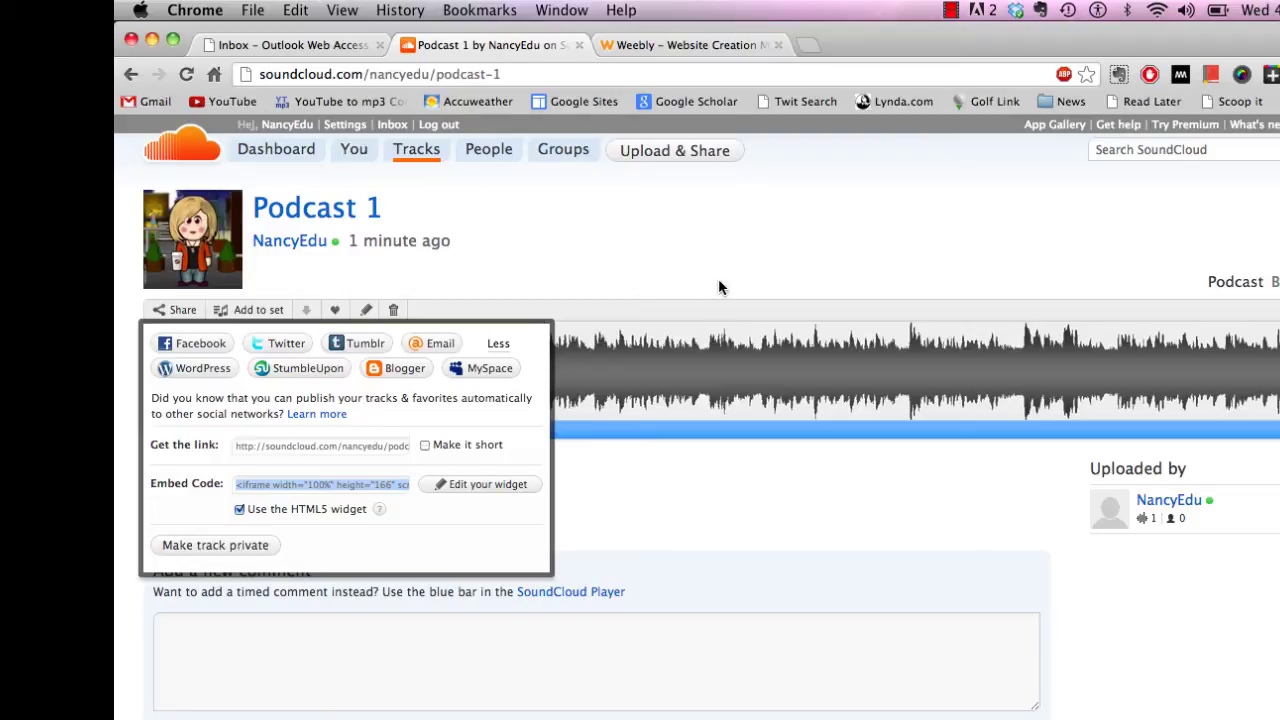
click(750, 548)
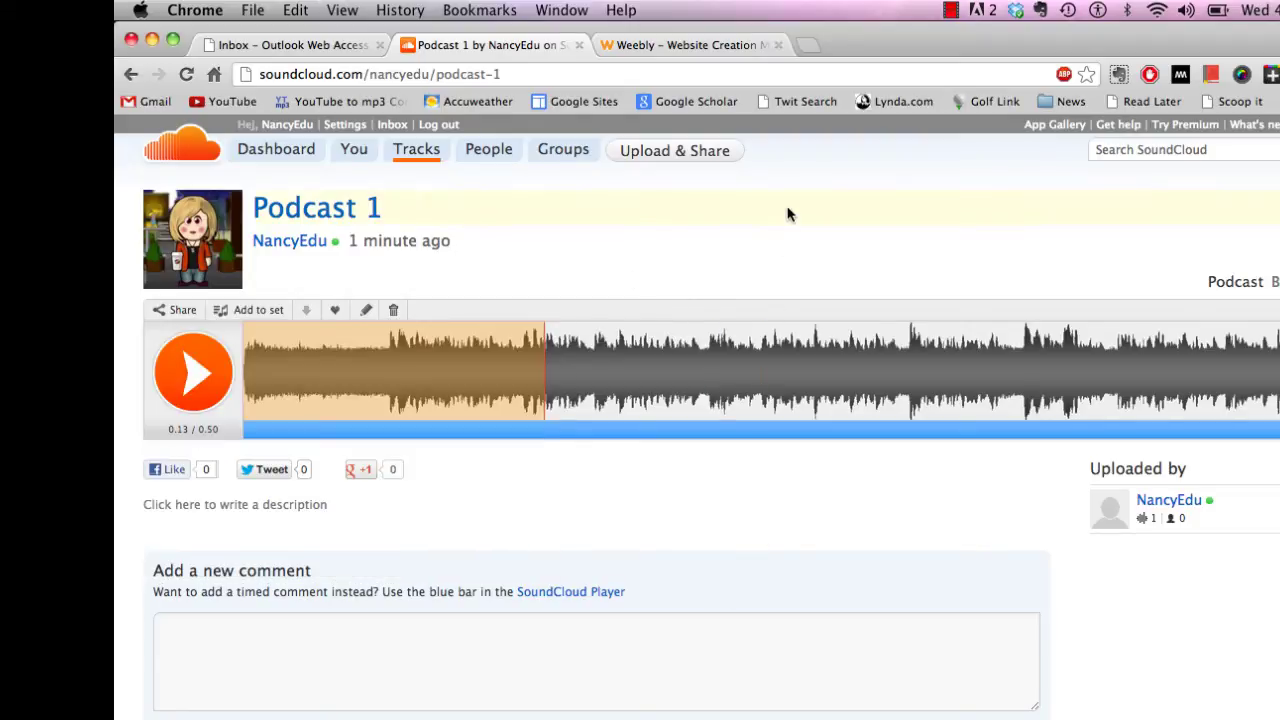
- In Weebly, open EDUCA2740 > Podcasts and add a Custom HTML element below the banner
click(736, 44)
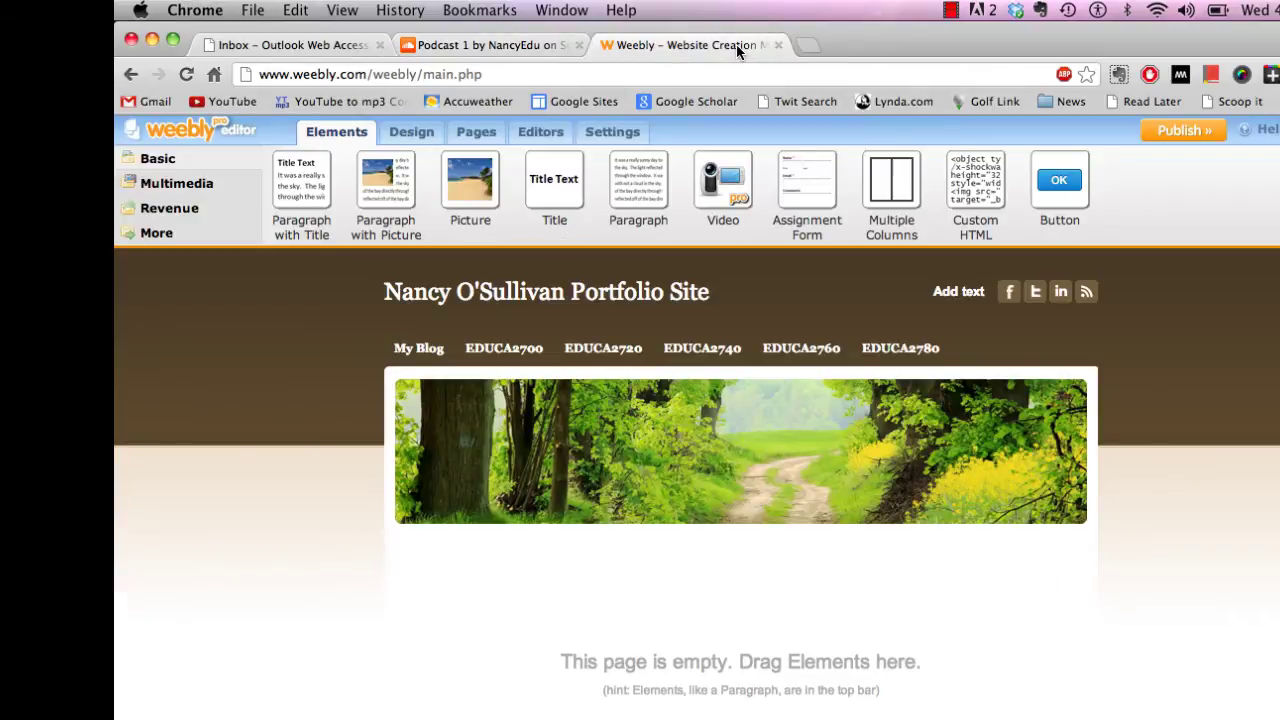
mouse_move(708, 350)
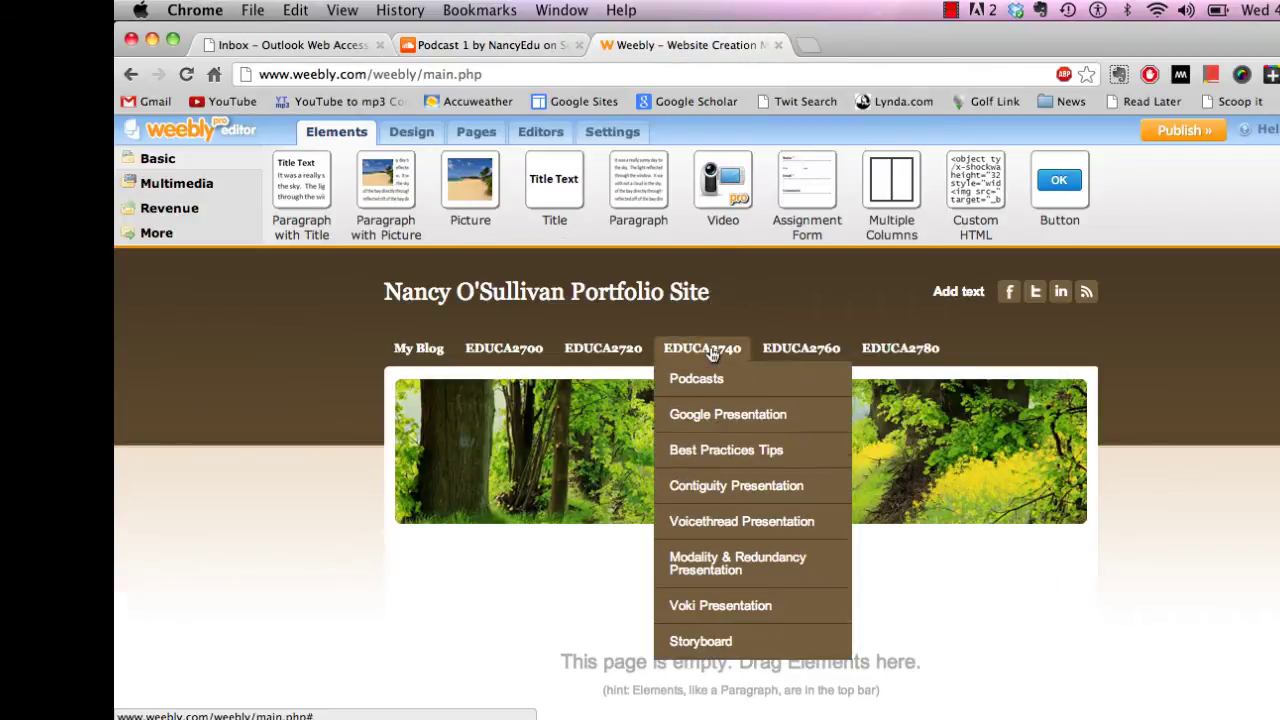
click(697, 379)
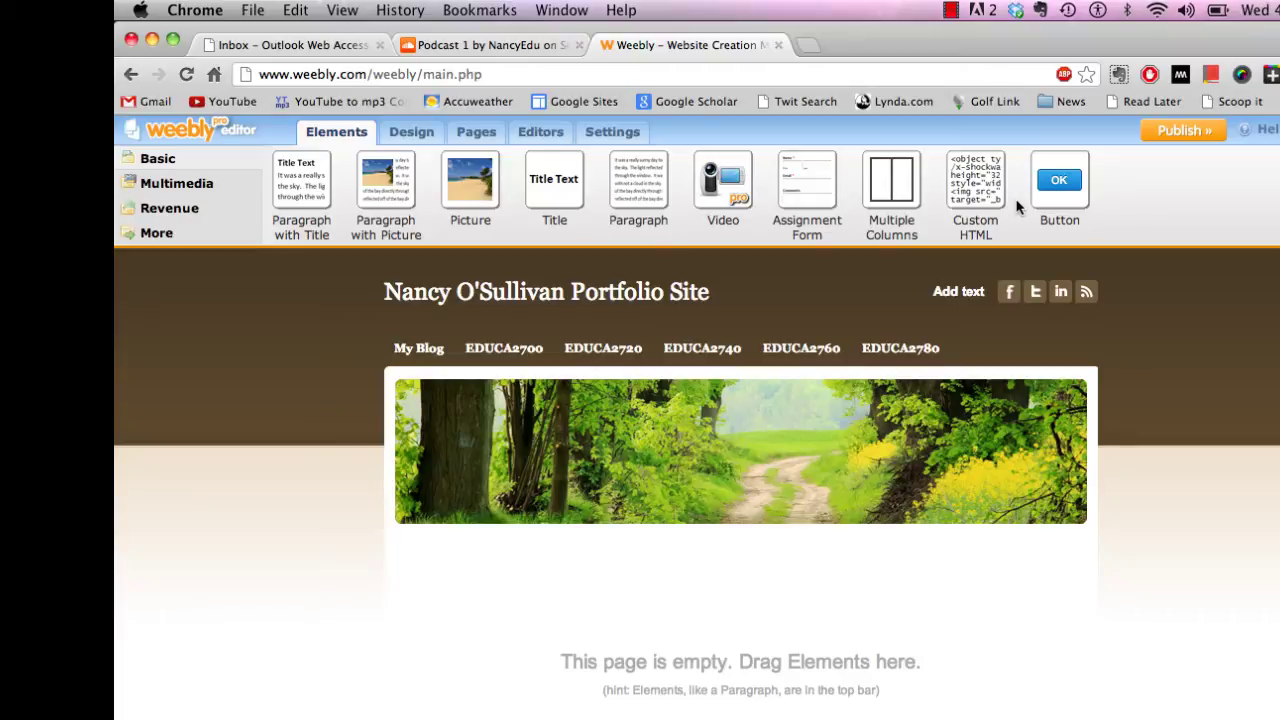
drag(979, 175, 485, 566)
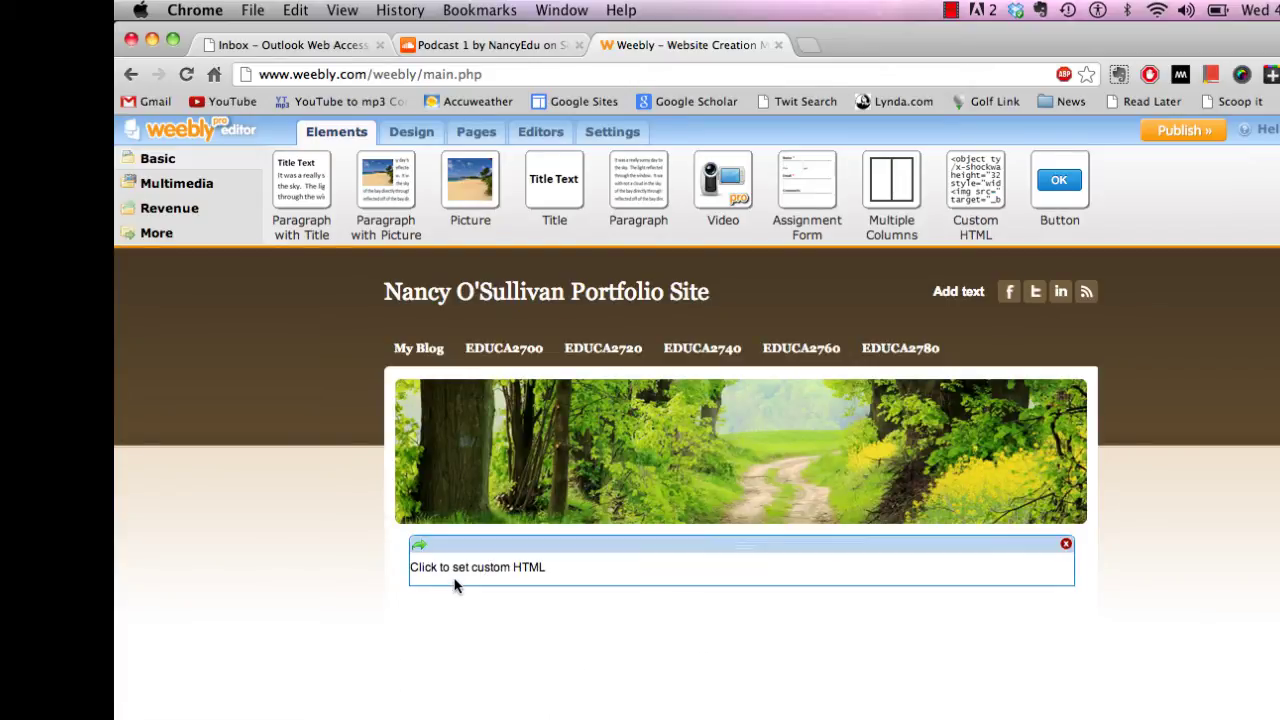
- Paste the SoundCloud embed code into the Custom HTML block so the Podcast 1 player renders
click(463, 572)
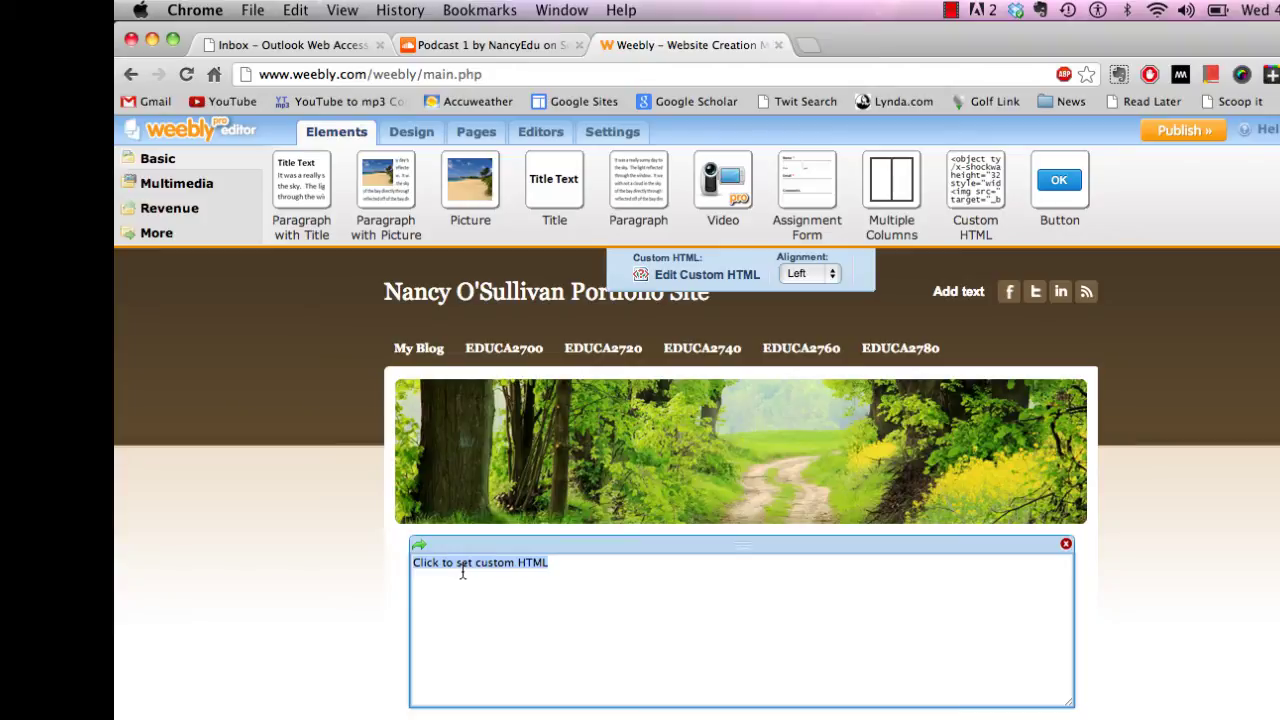
click(303, 14)
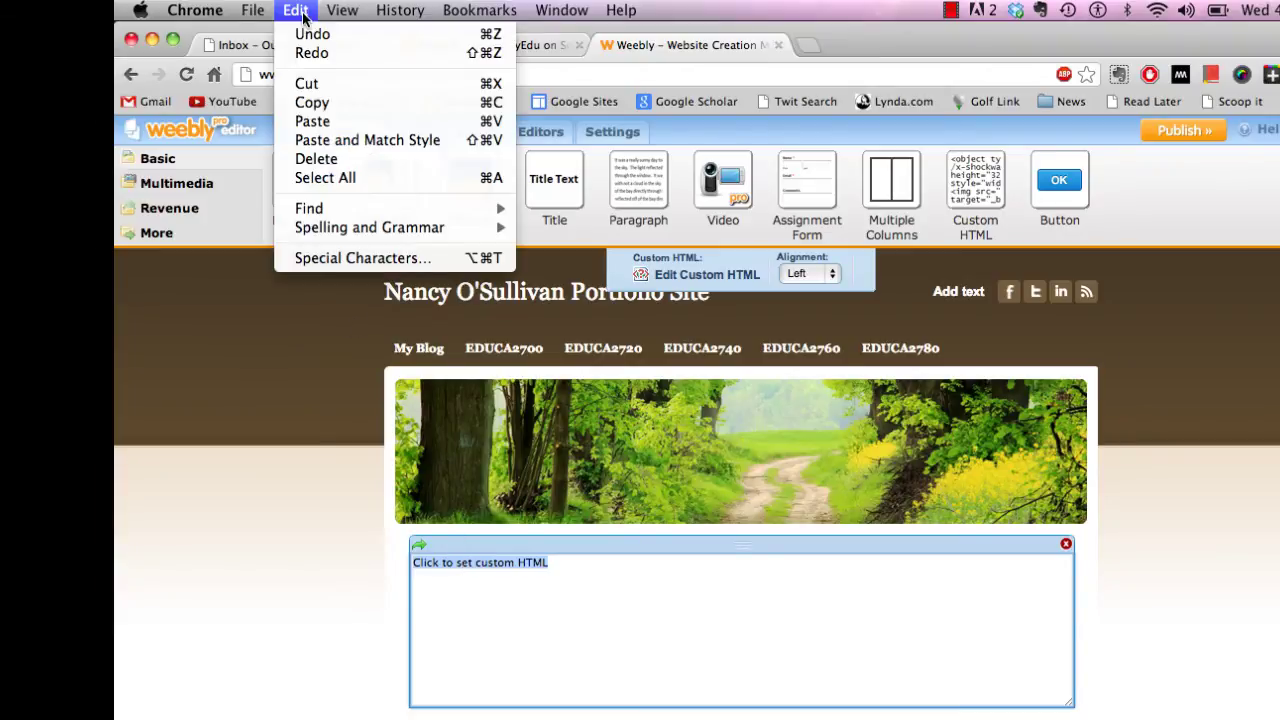
click(325, 121)
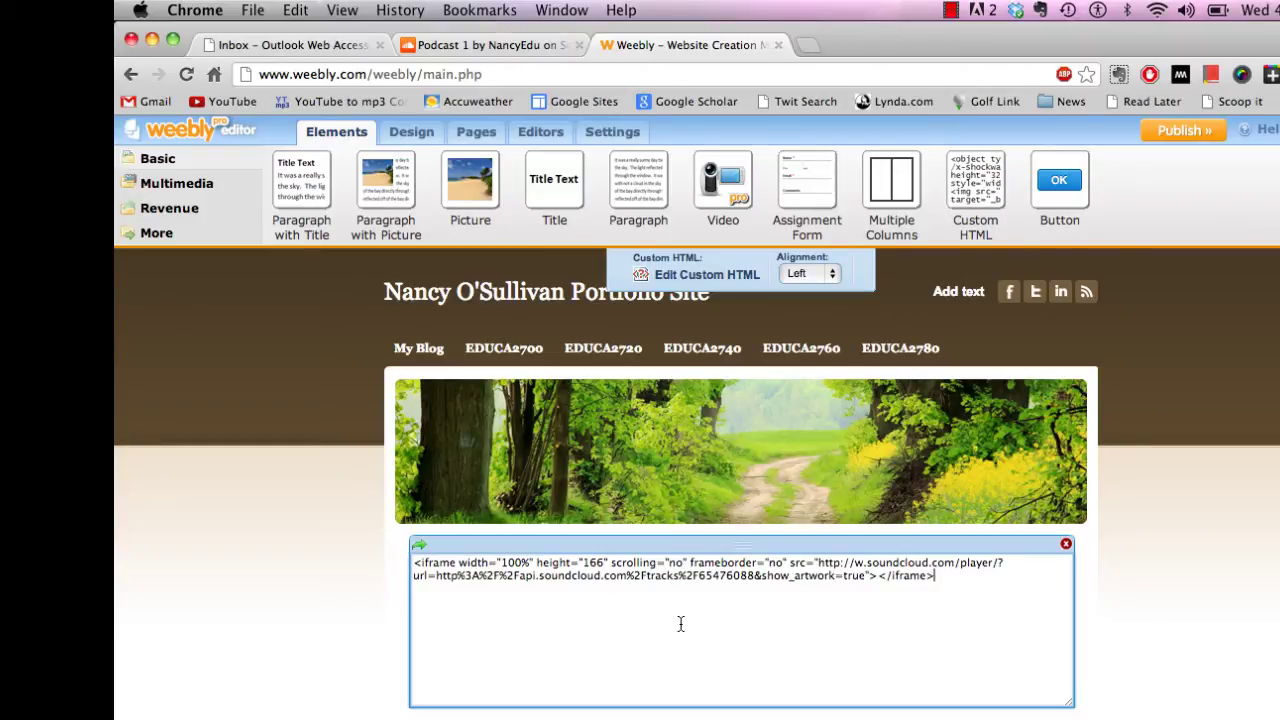
click(1161, 613)
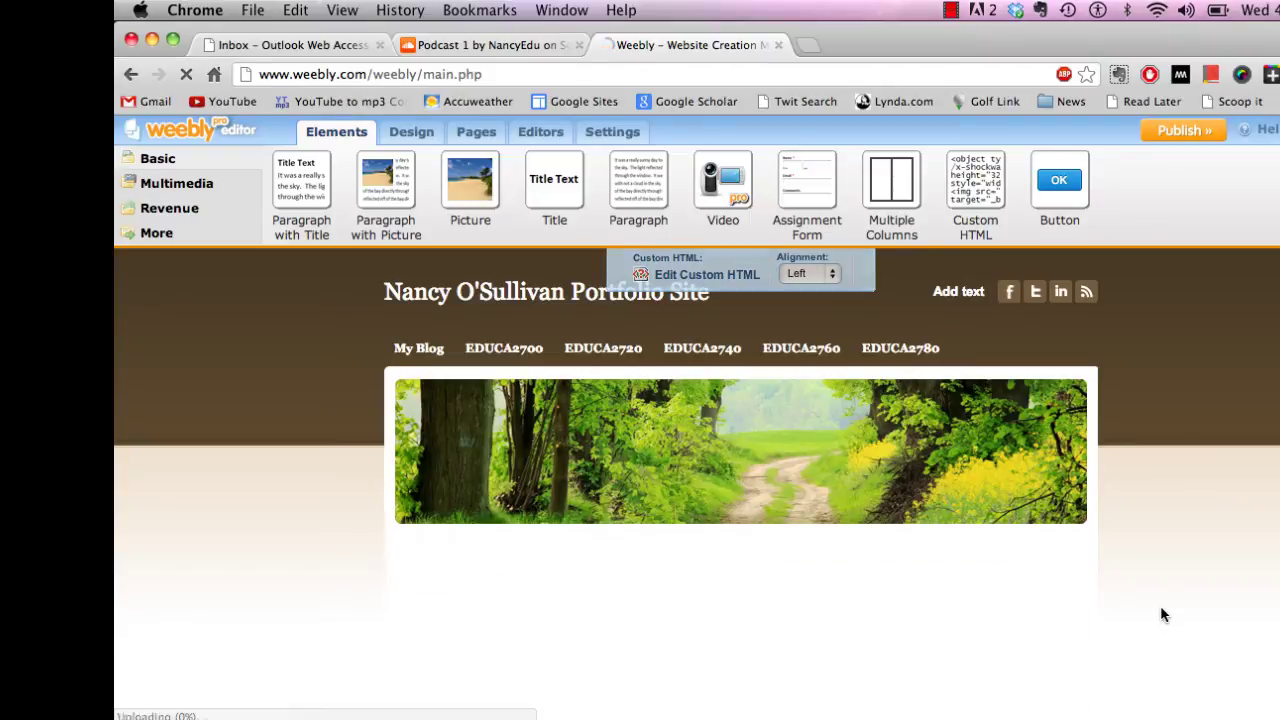
scroll(1200, 570, down, 3)
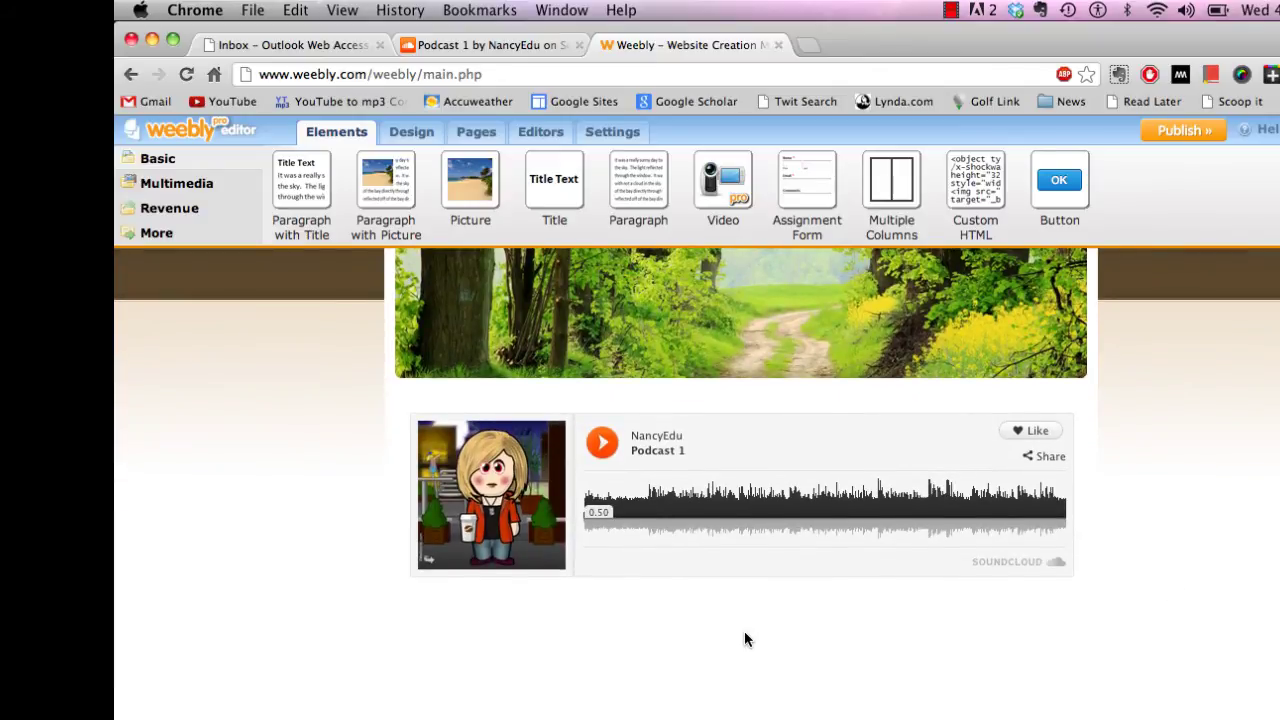
- Play the embedded Podcast 1 player and post the comment 'Great podcast'
click(603, 444)
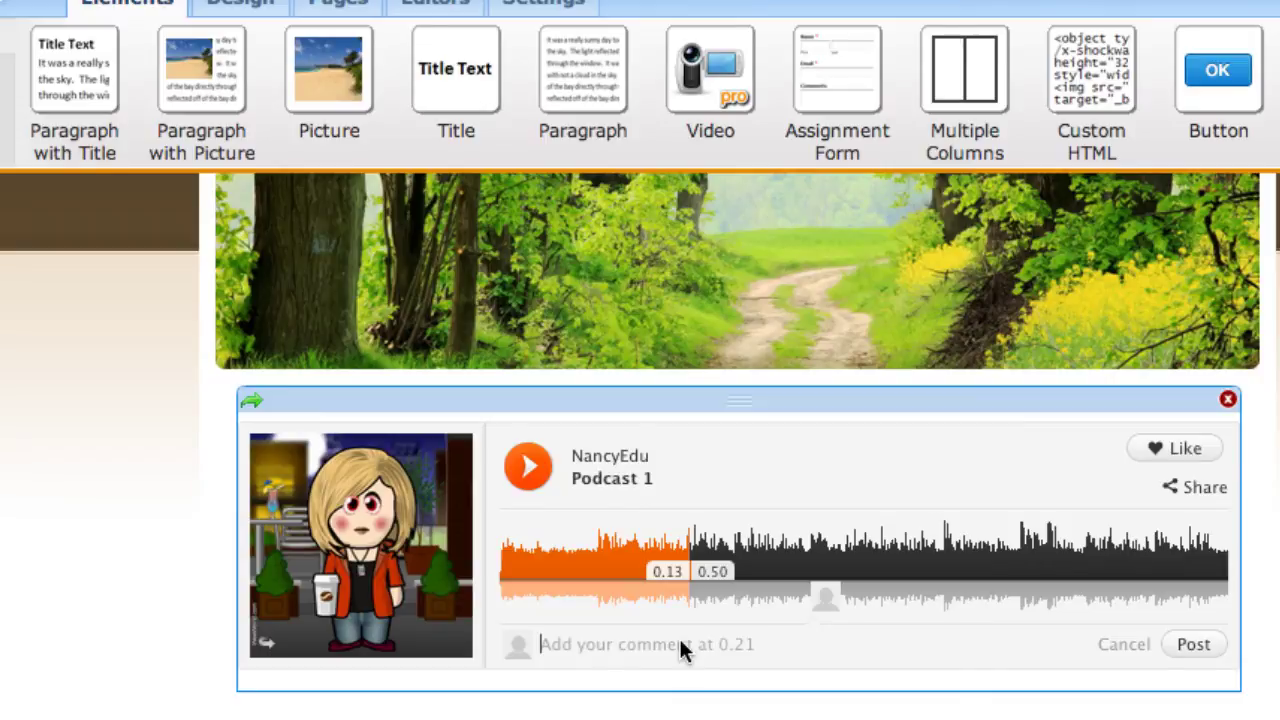
text(Grea)
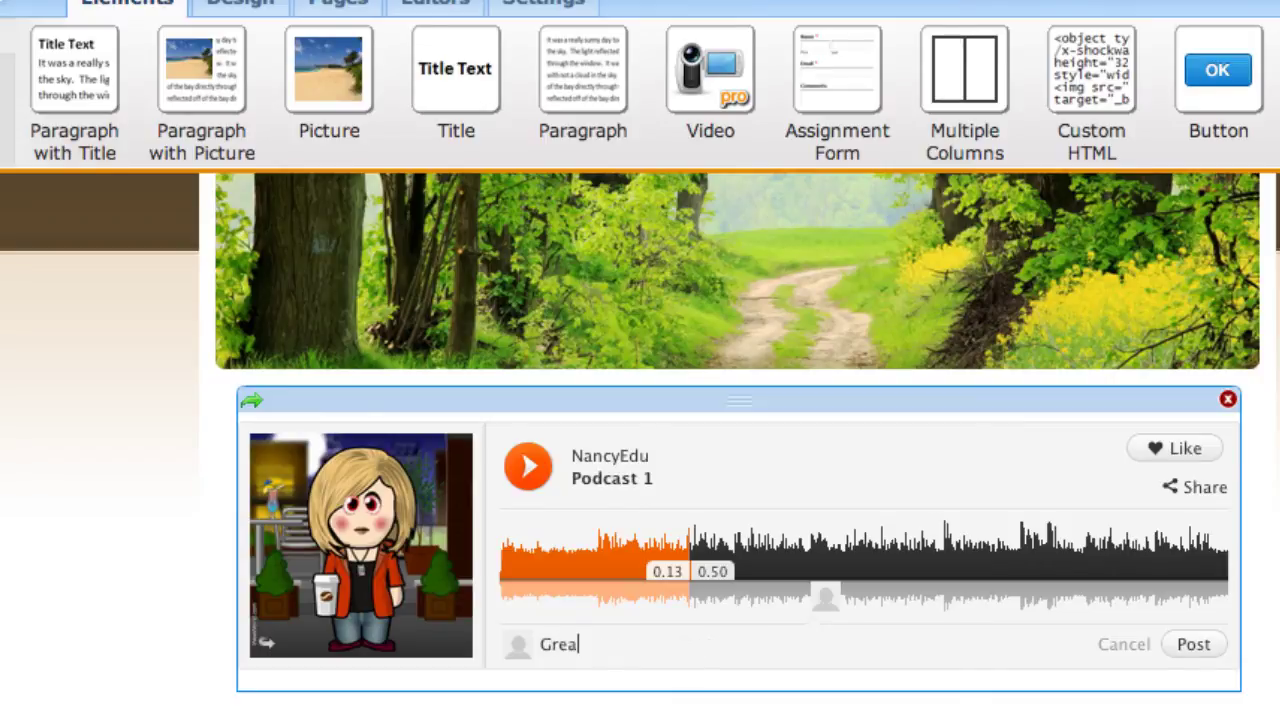
text(t podcast)
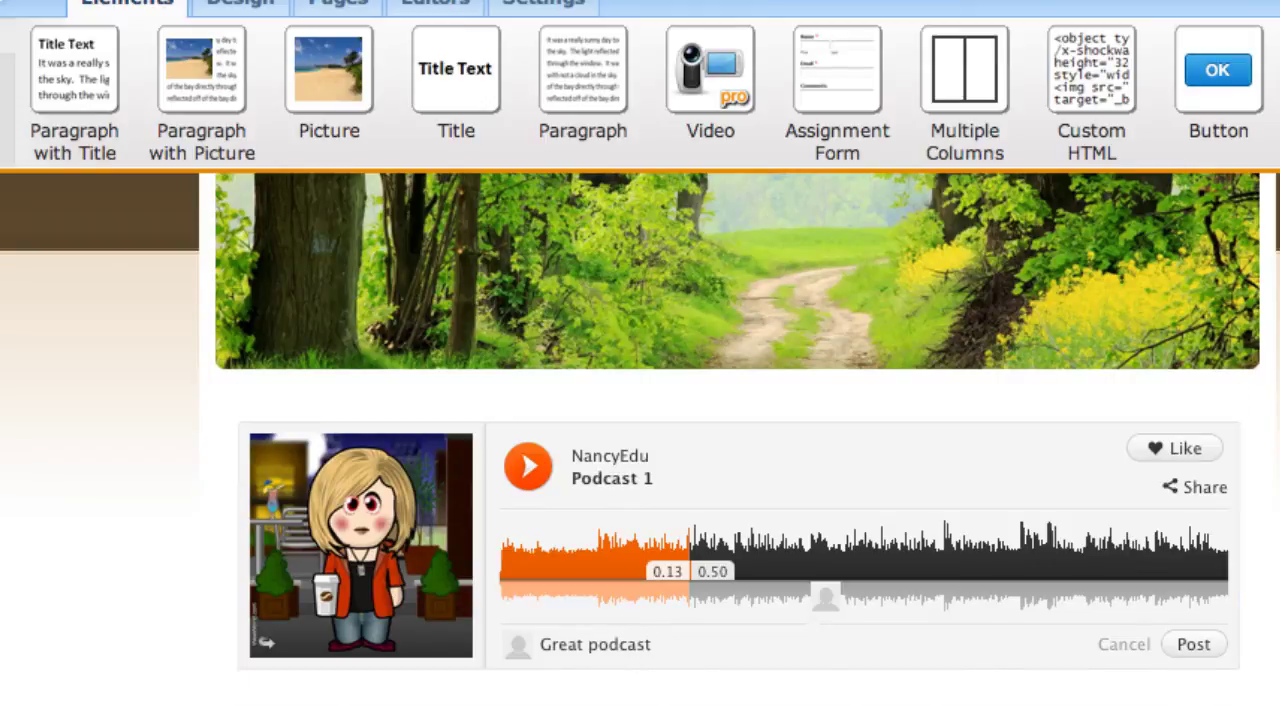
click(1210, 648)
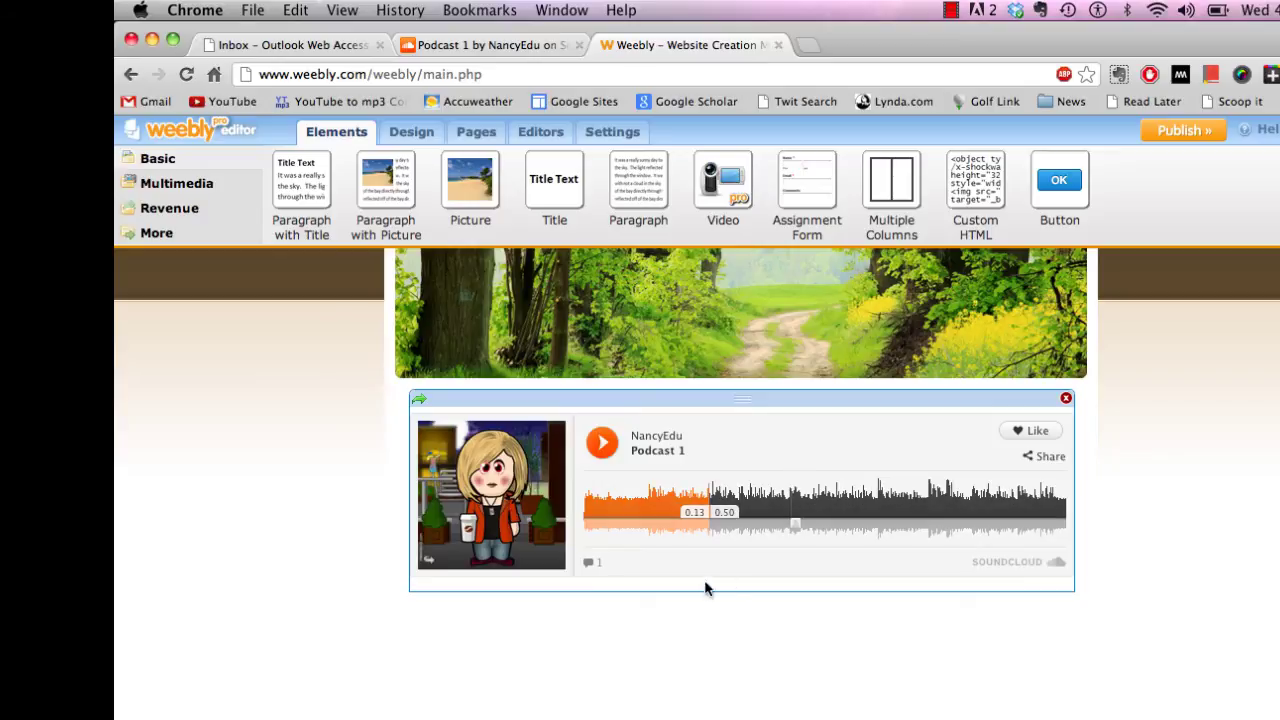
mouse_move(707, 536)
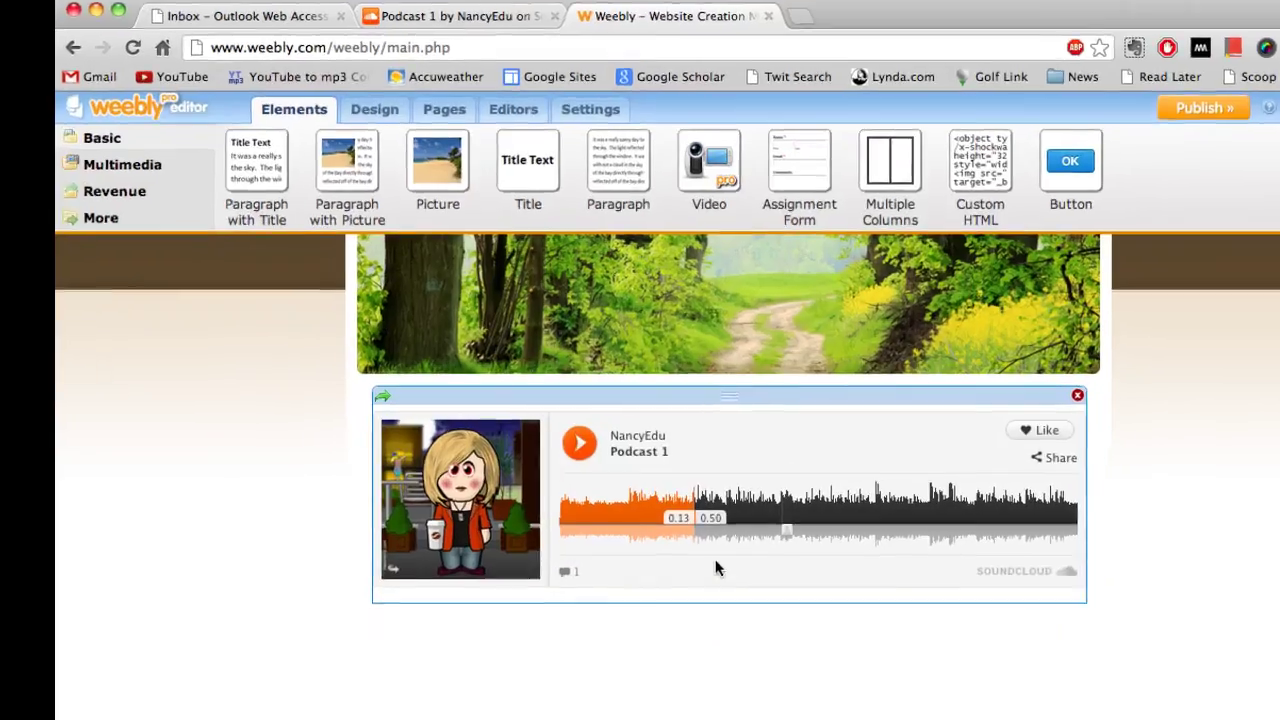
mouse_move(686, 540)
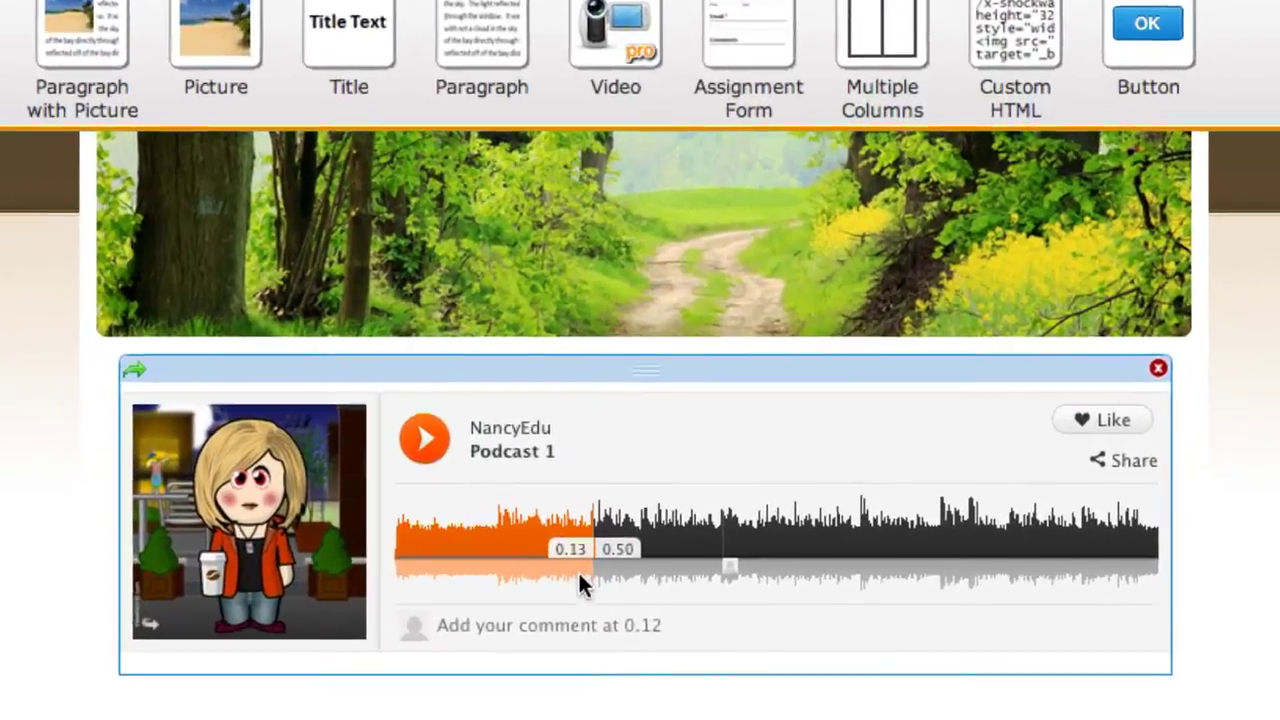